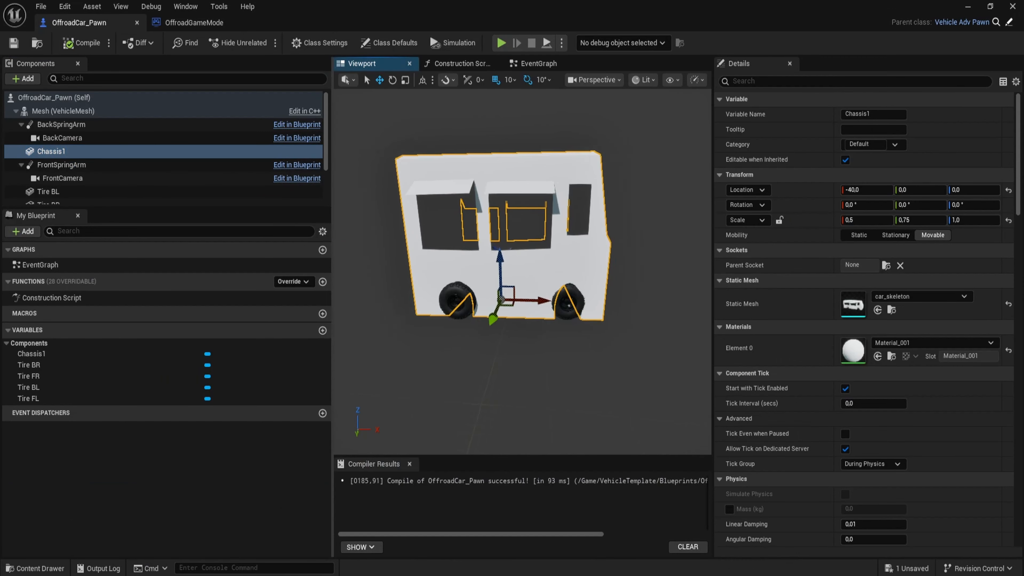
left_click(957, 297)
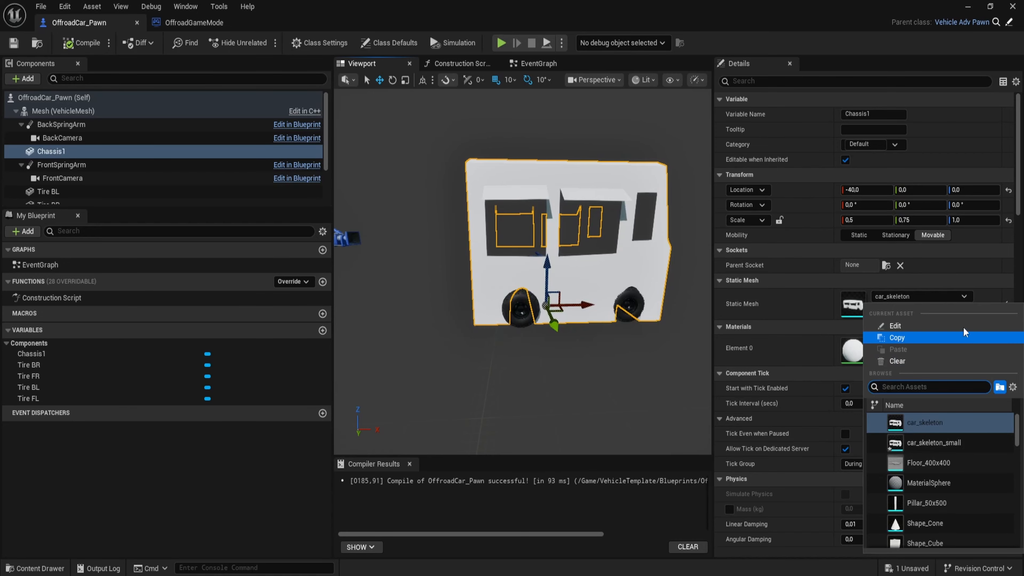
left_click(399, 307)
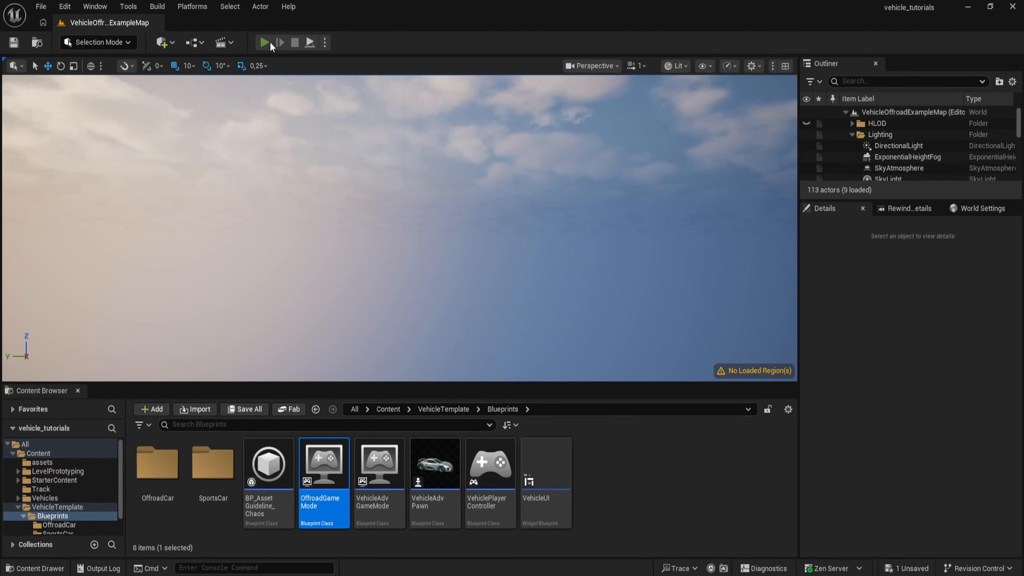
Step: Play the off-road example map and test-drive the vehicle from the chase camera
key("alt+p")
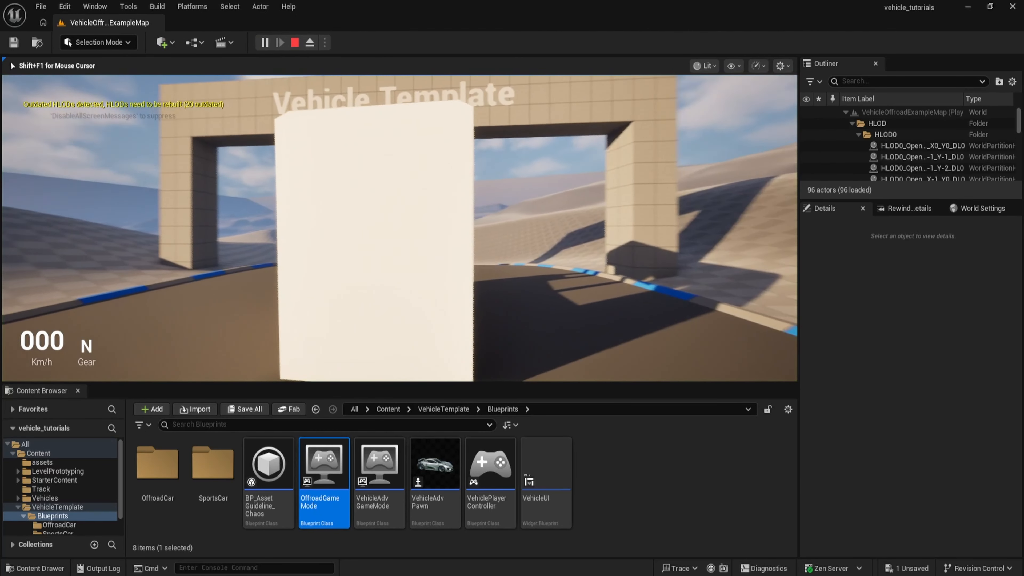
key("w")
key("a")
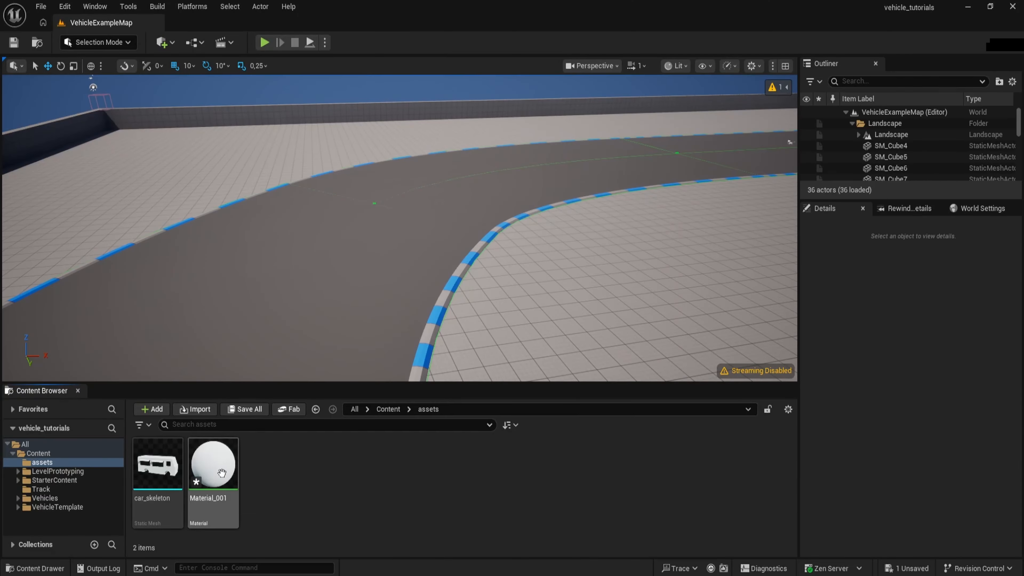
Step: Convert the car_skeleton static mesh to a skeletal mesh in /Game/assets, creating a new skeleton with bottom-center root bone placement
right_click(154, 467)
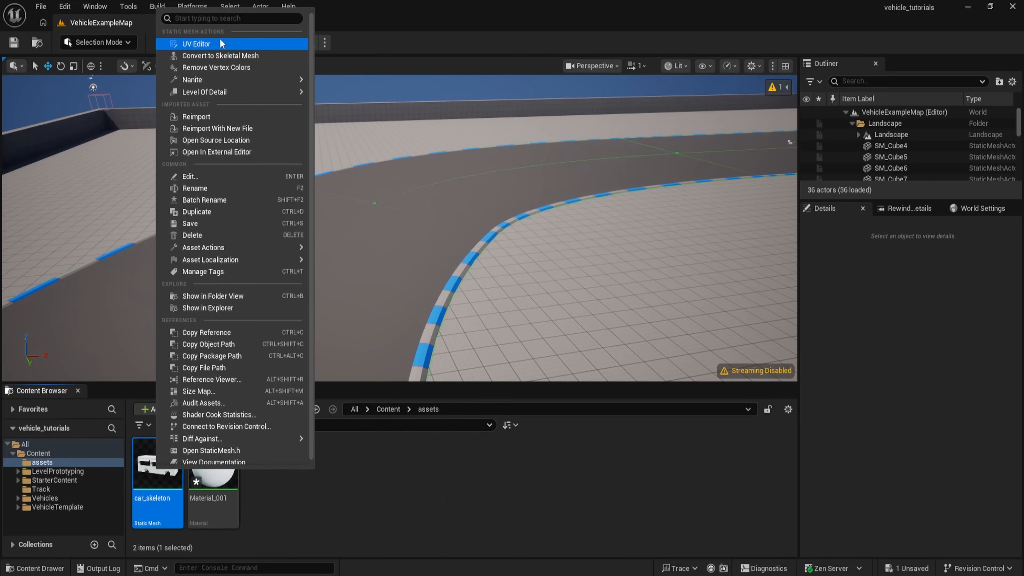
left_click(221, 55)
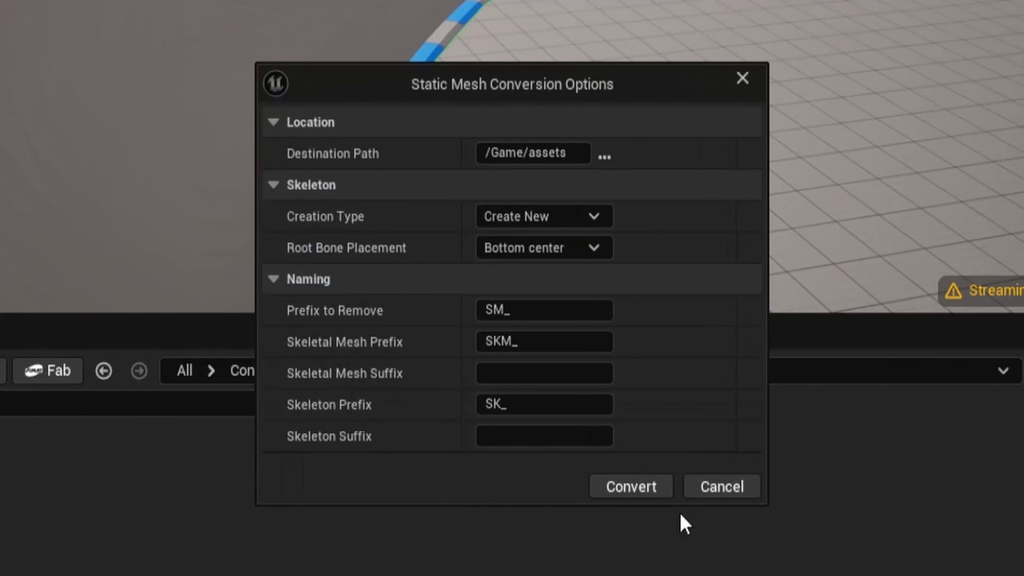
left_click(629, 485)
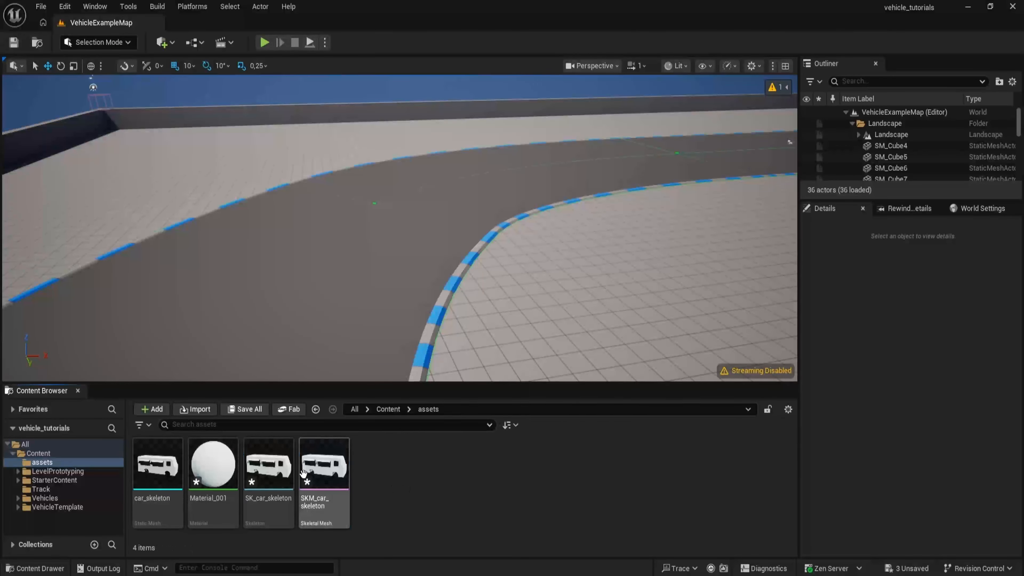
Step: Open the SKM_car_skeleton skeletal mesh and start the Edit Skeleton tool in Add mode
double_click(332, 470)
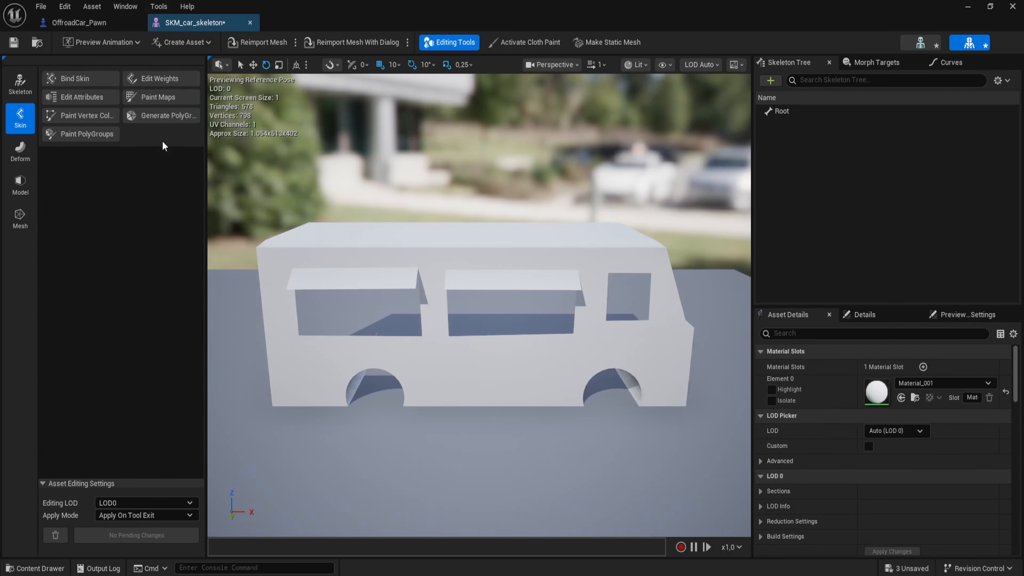
left_click(18, 85)
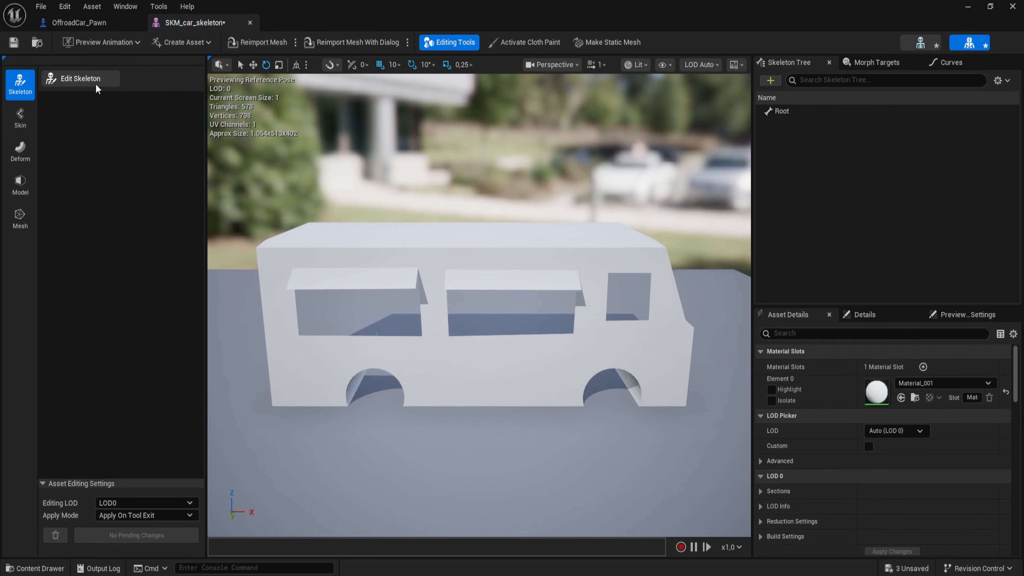
left_click(81, 78)
left_click(98, 118)
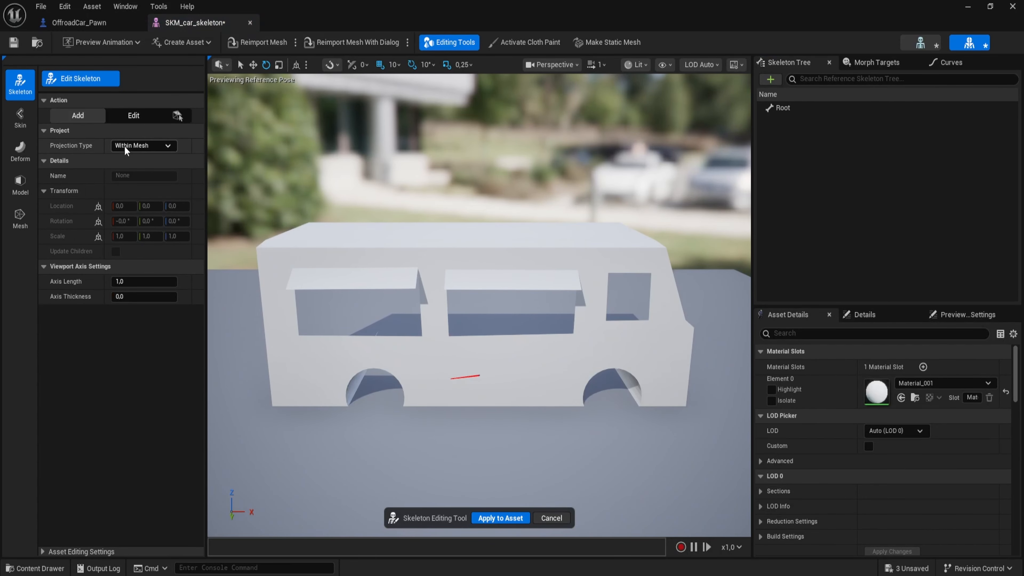
Step: Add a chain of four bones starting from Root, placing two near the front wheels and two near the rear wheels
left_click(770, 80)
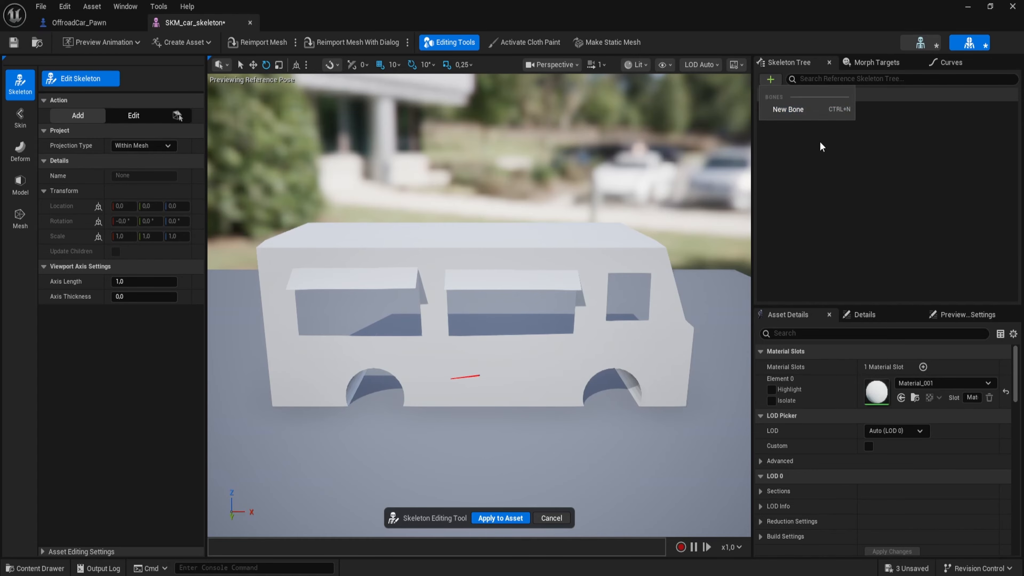
left_click(788, 110)
left_click(783, 108)
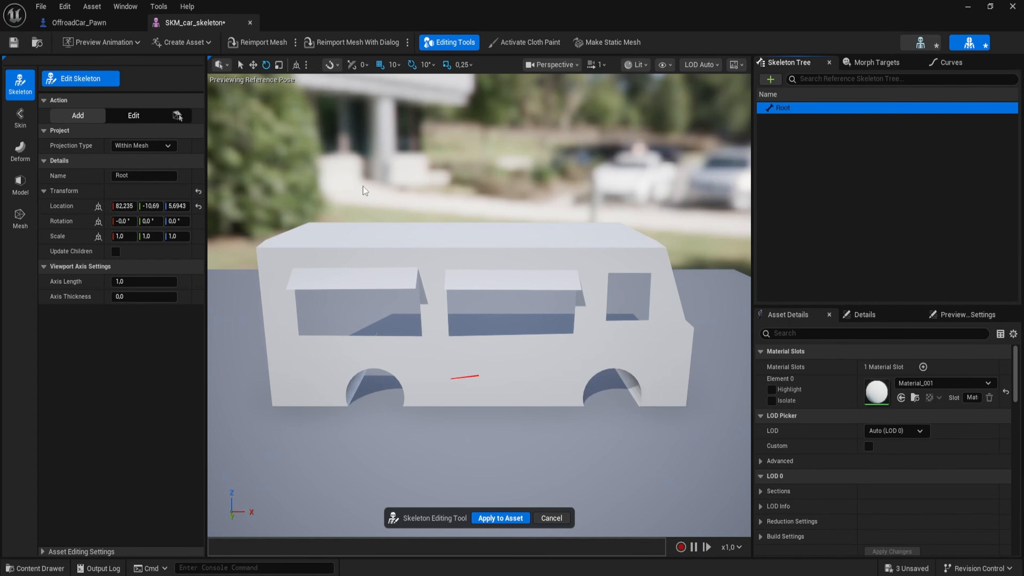
left_click(606, 347)
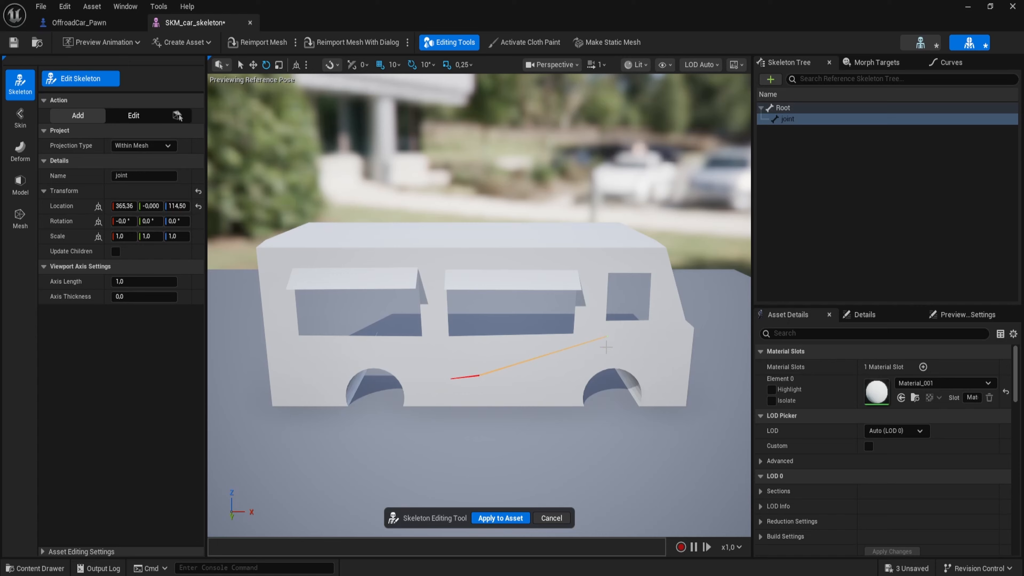
left_click(607, 388)
left_click(371, 391)
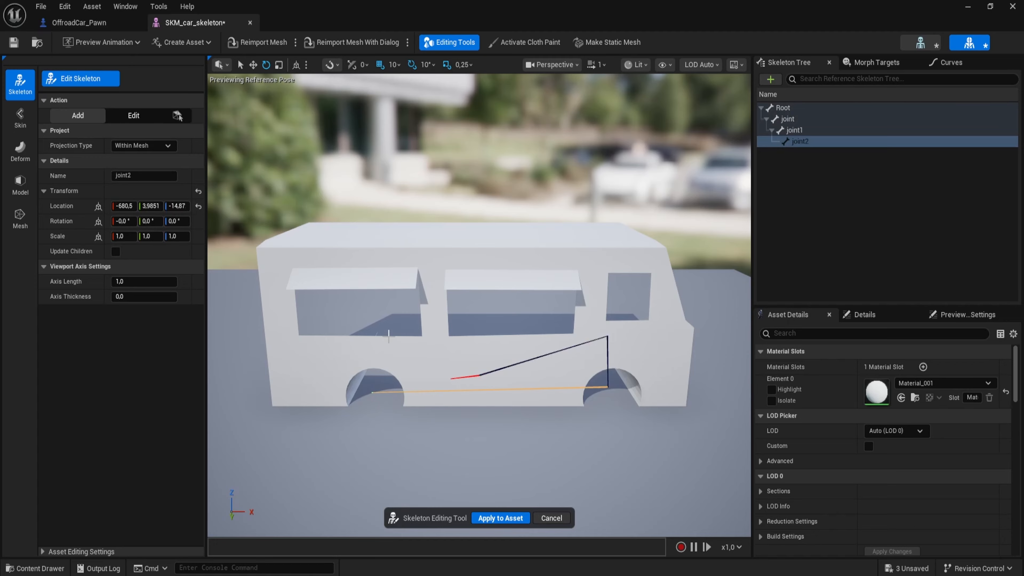
left_click(379, 326)
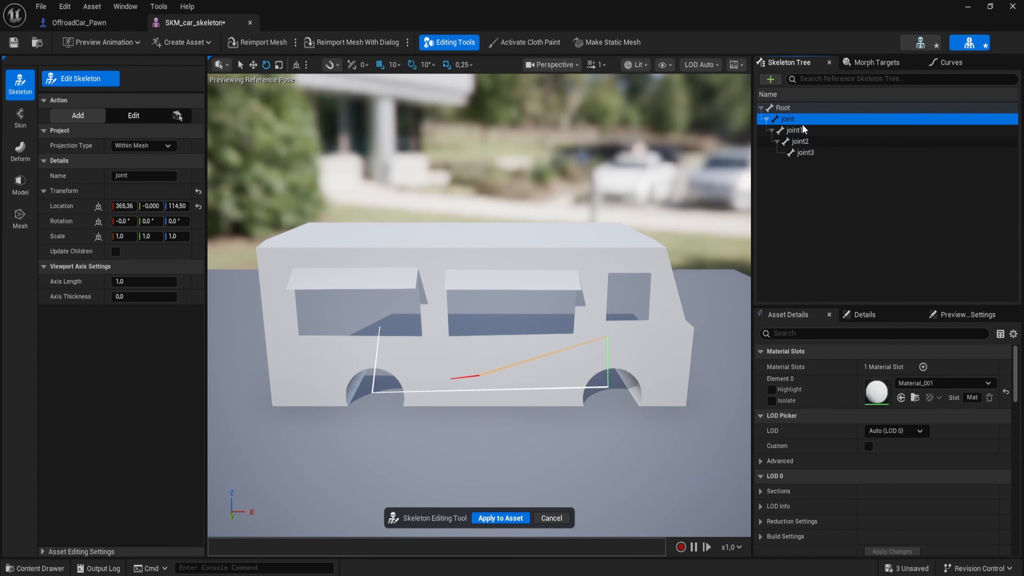
Step: Reparent the four wheel bones directly under Root and rename them FL, FR, BR and BL in tree order
left_click_drag(788, 130, 796, 108)
left_click_drag(794, 153, 800, 108)
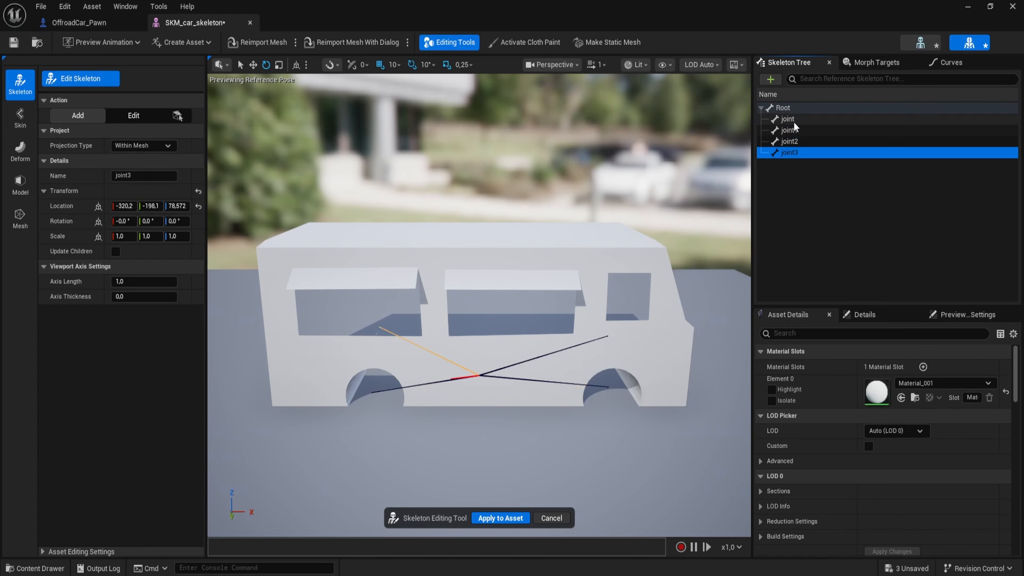
left_click(791, 120)
double_click(790, 120)
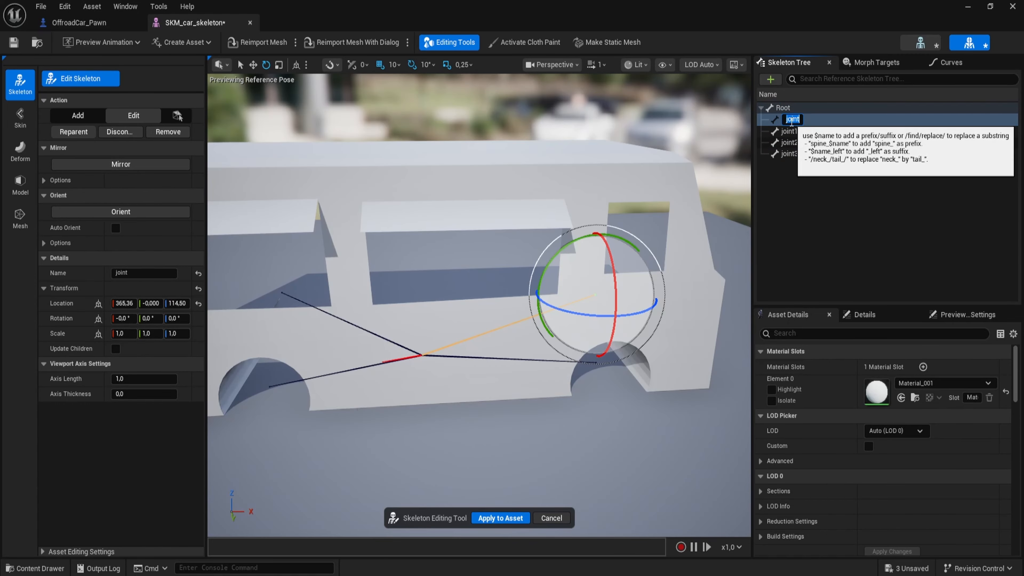
key("Return")
double_click(806, 130)
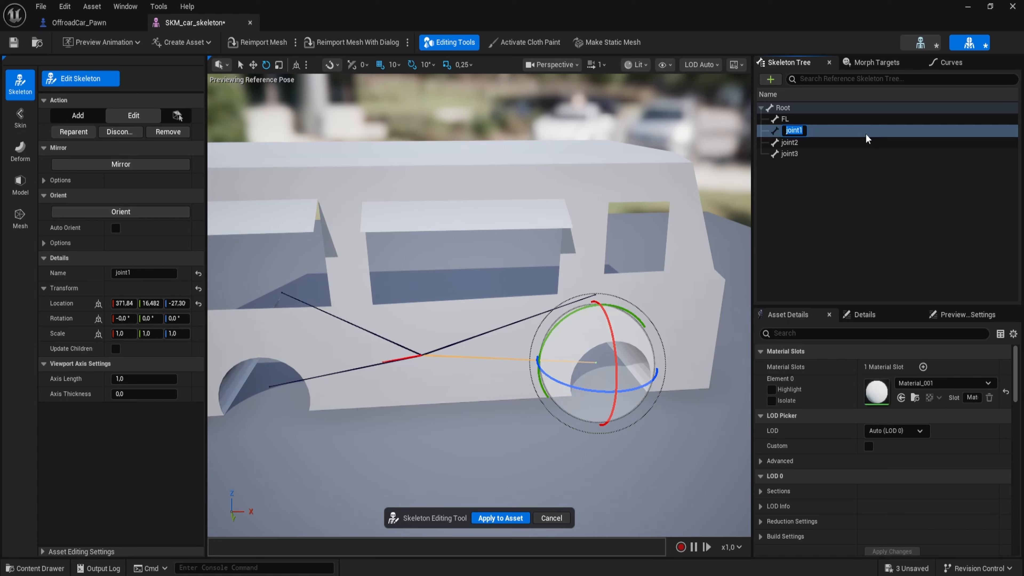
double_click(794, 141)
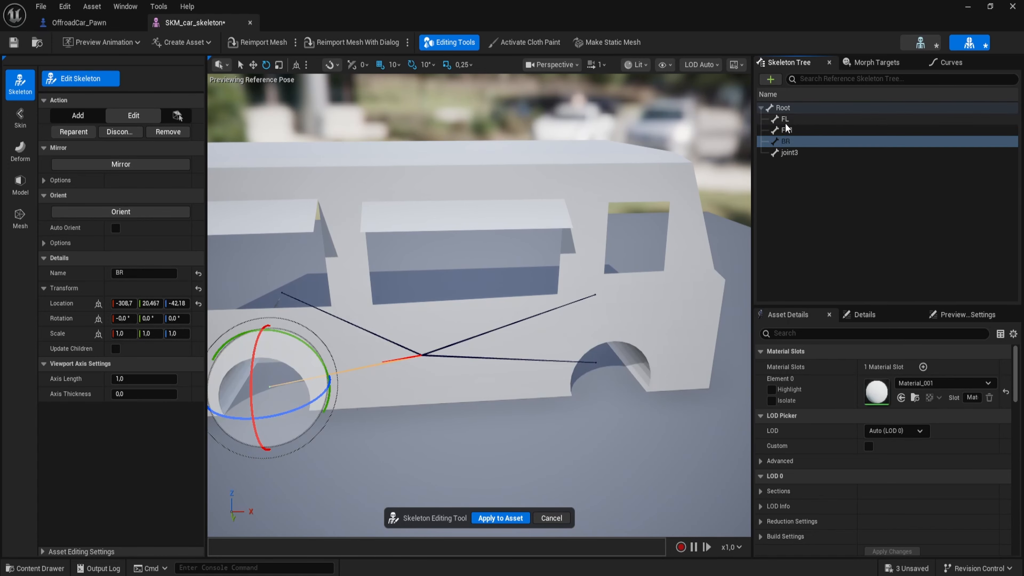
double_click(815, 131)
double_click(812, 153)
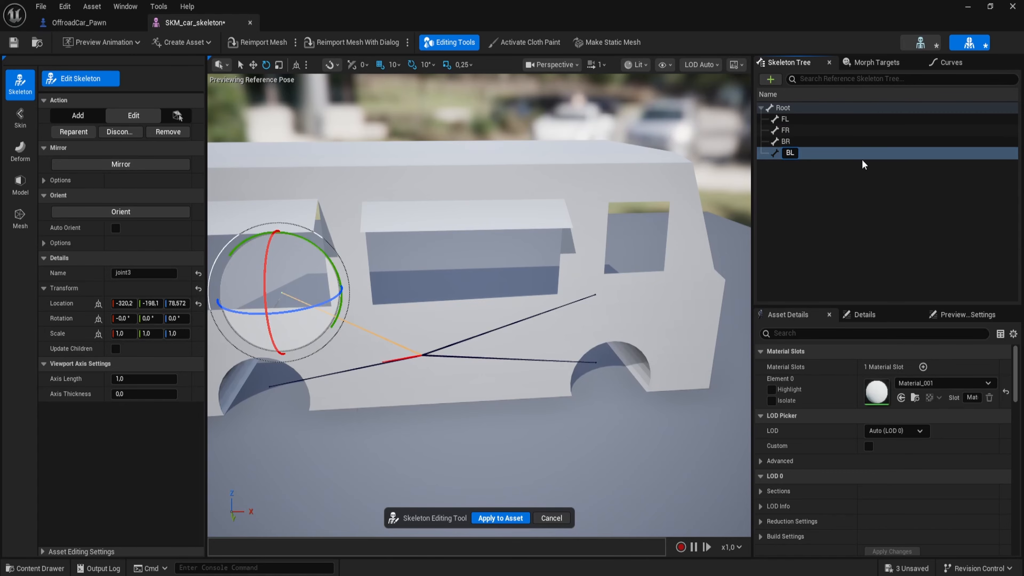
Step: Lower the FL bone to about Z -18 and move it sideways to the van's left side at about Y -214
left_click(785, 119)
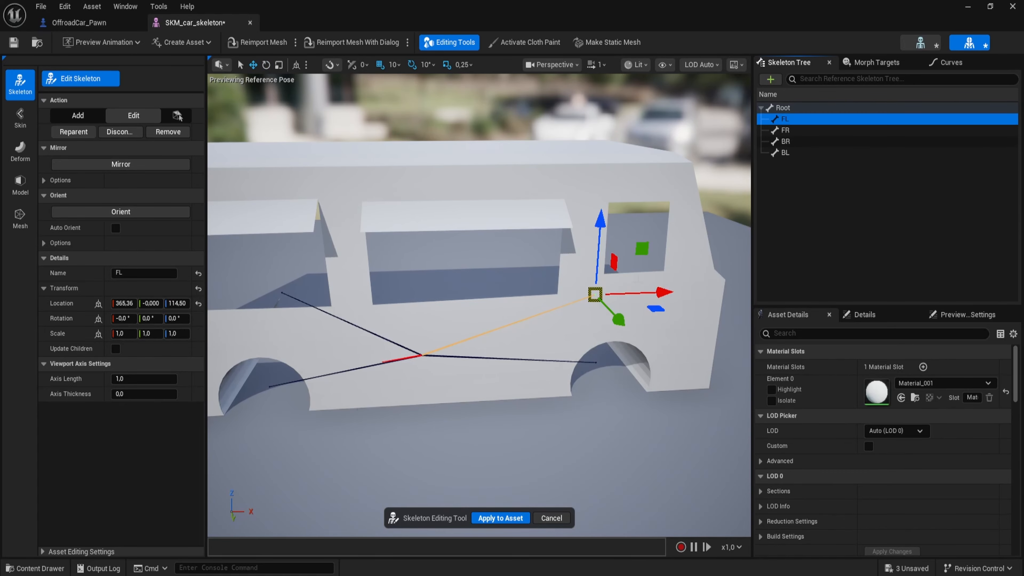
right_click_drag(686, 259, 548, 266)
left_click_drag(265, 181, 275, 282)
key("f")
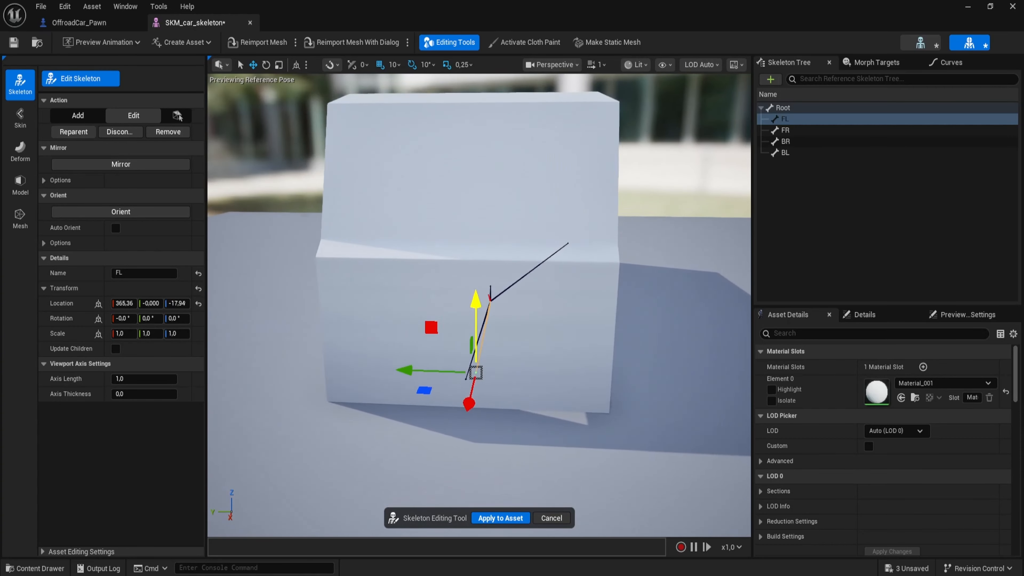
left_click_drag(410, 355, 555, 364)
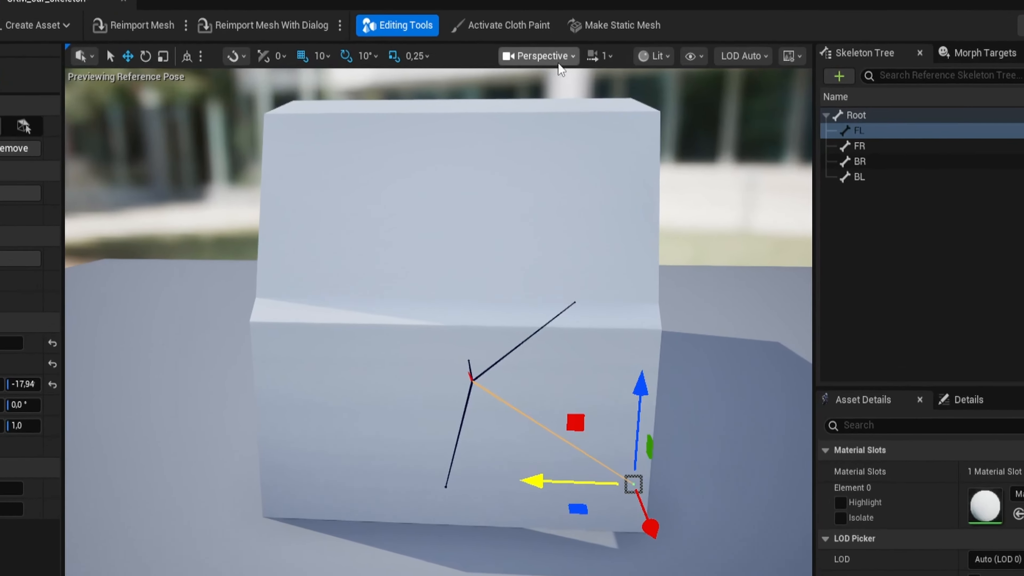
Step: In the Left orthographic view, center the FL bone under the front wheel arch at about X 339, Z 2.6
left_click(552, 64)
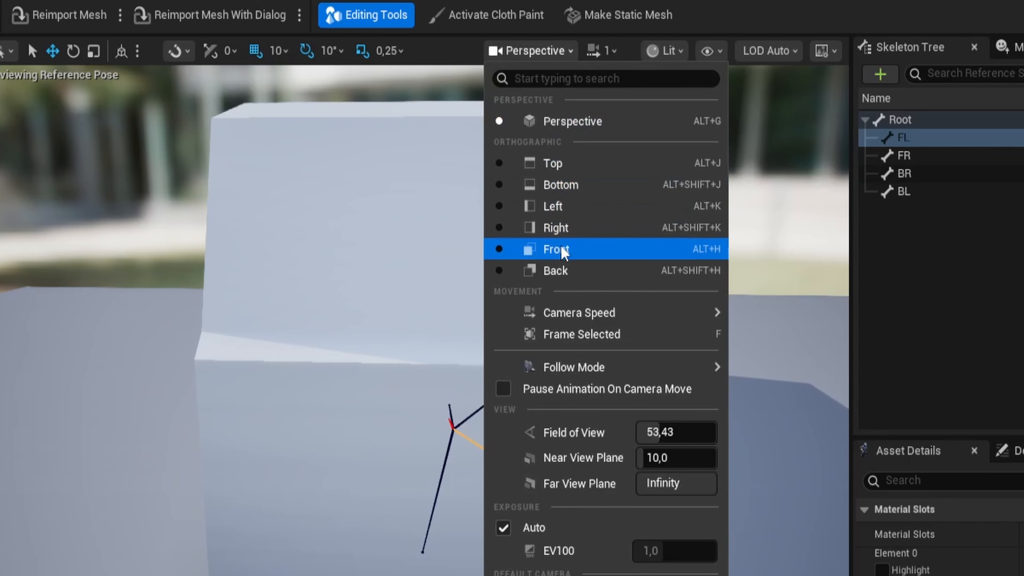
left_click(563, 207)
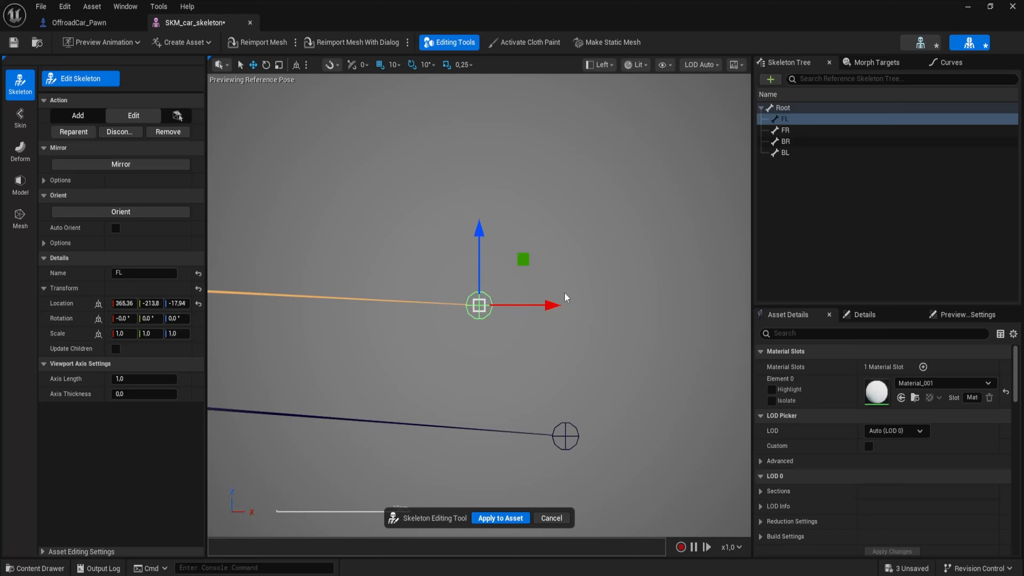
scroll(564, 295, "down", 8)
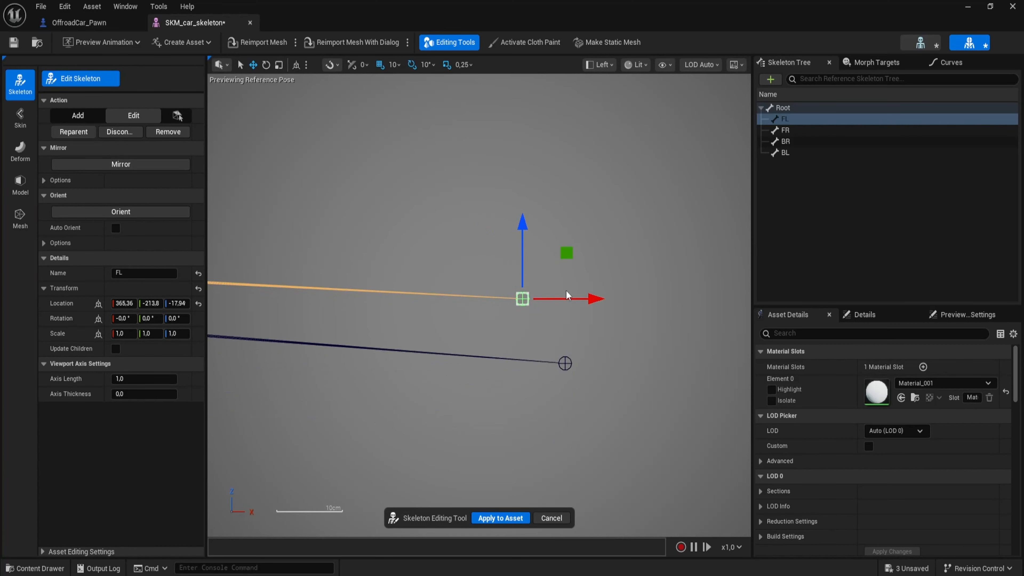
scroll(560, 291, "up", 5)
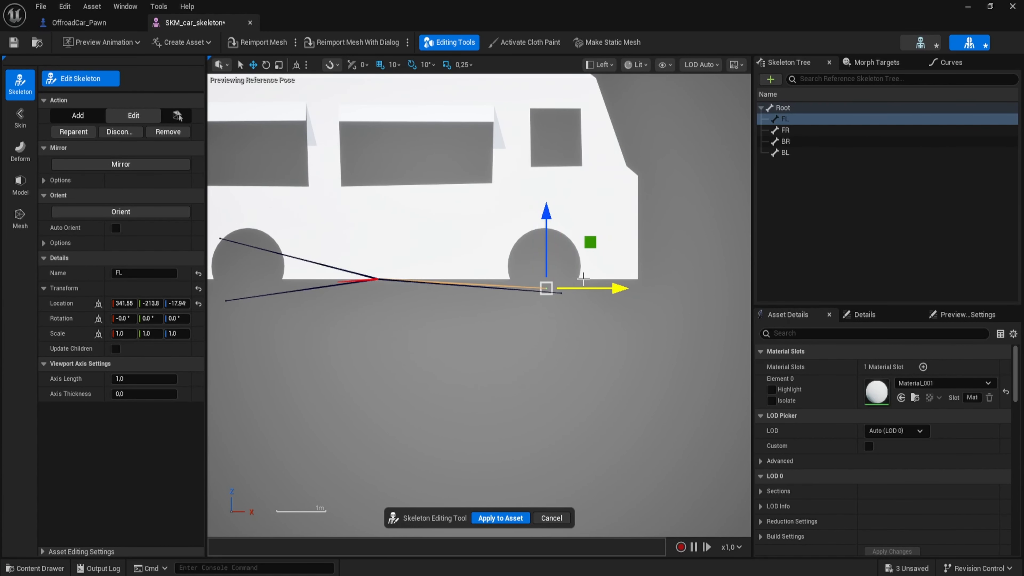
left_click_drag(538, 208, 546, 194)
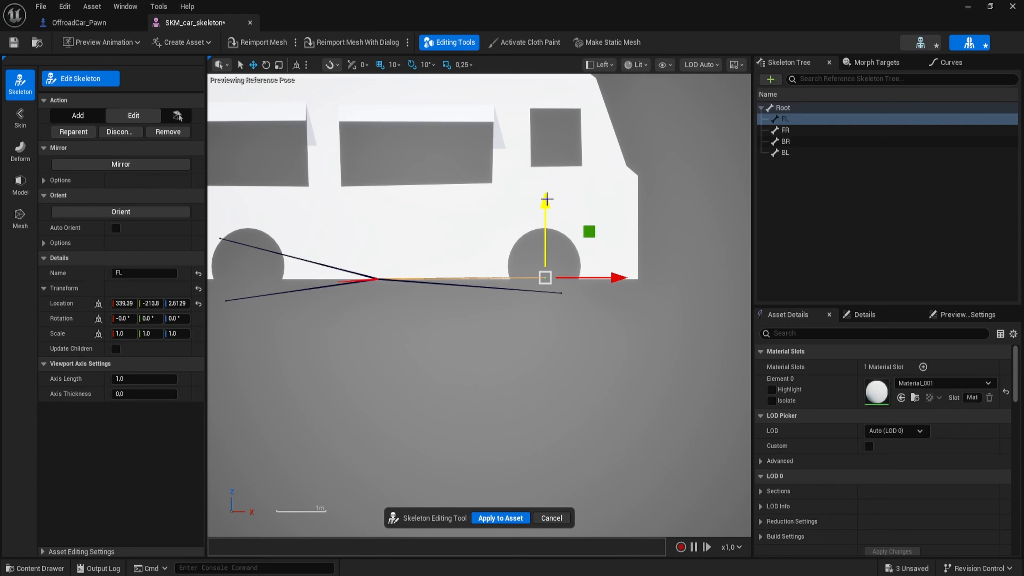
Step: Align FR with the front wheel arch at about X 340, Z 4, and BR and BL with the rear arch near X -267
left_click(795, 133)
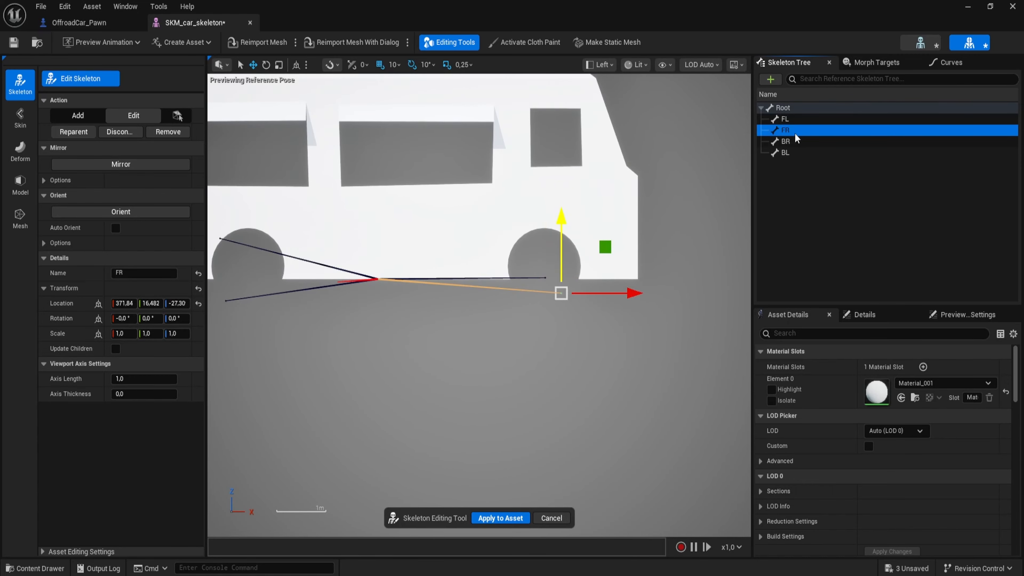
left_click_drag(561, 225, 562, 208)
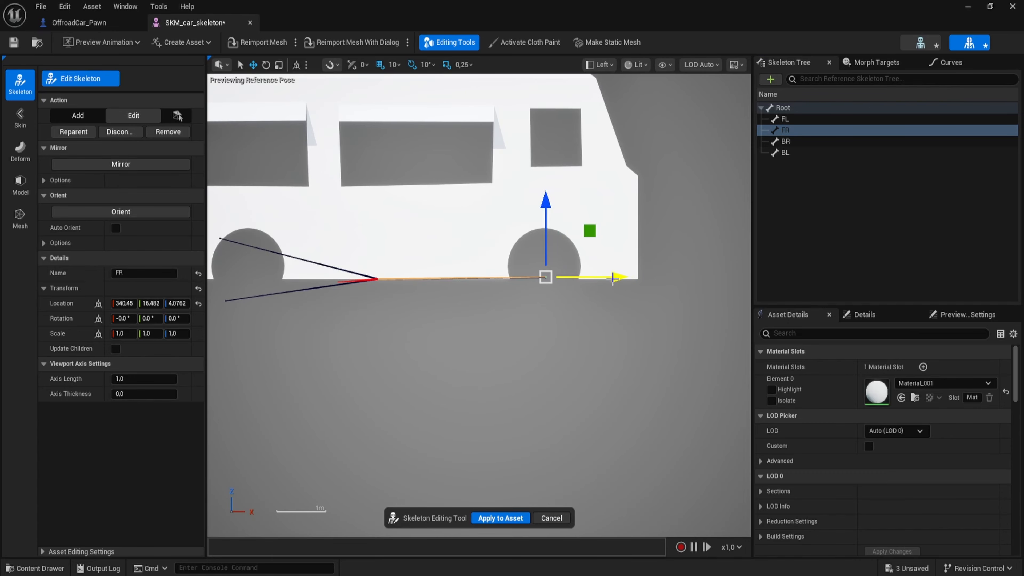
left_click(793, 145)
right_click_drag(549, 331, 734, 347)
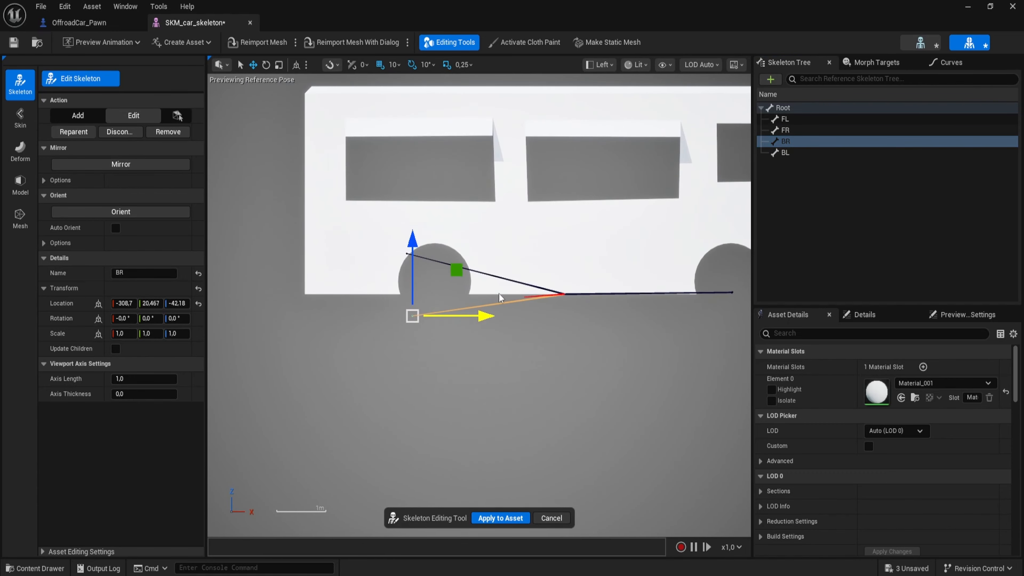
left_click(458, 290)
Step: In the Front orthographic view, raise the BL bone slightly to about Z 6.7 at the van's lower side edge
left_click(600, 64)
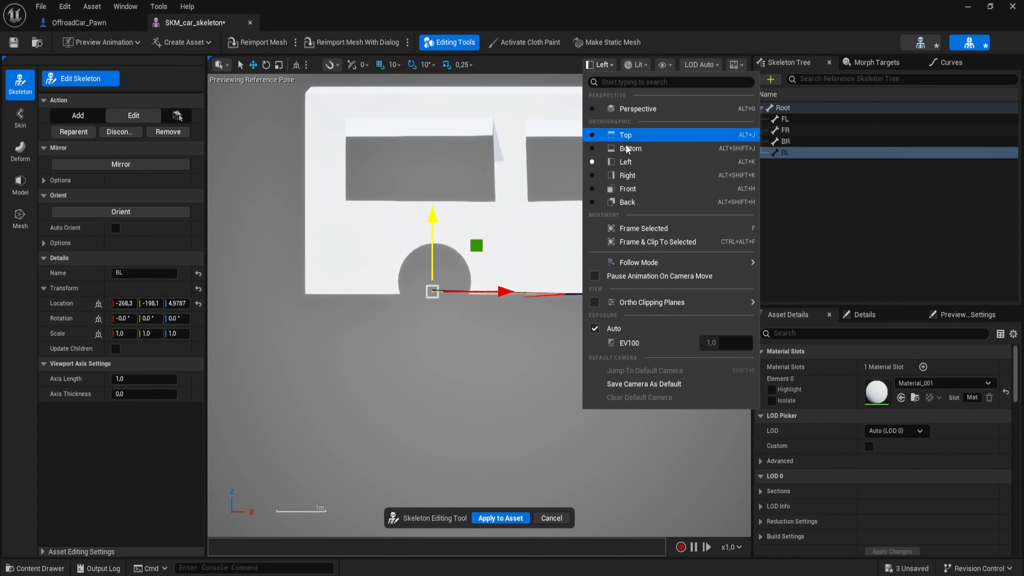
left_click(628, 193)
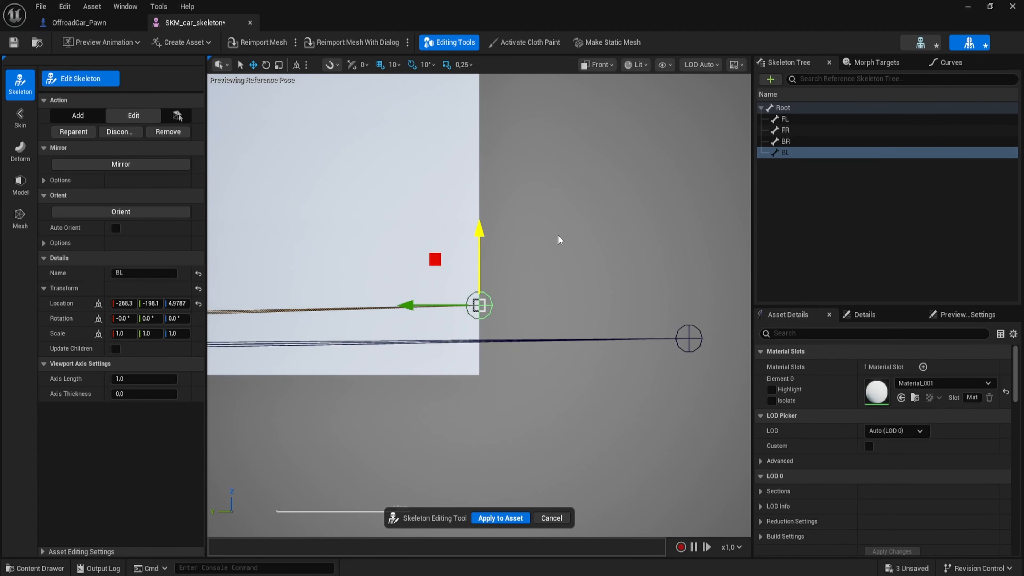
left_click_drag(600, 223, 629, 229)
scroll(727, 311, "down", 9)
right_click_drag(621, 259, 636, 309)
scroll(684, 290, "down", 11)
scroll(633, 309, "up", 5)
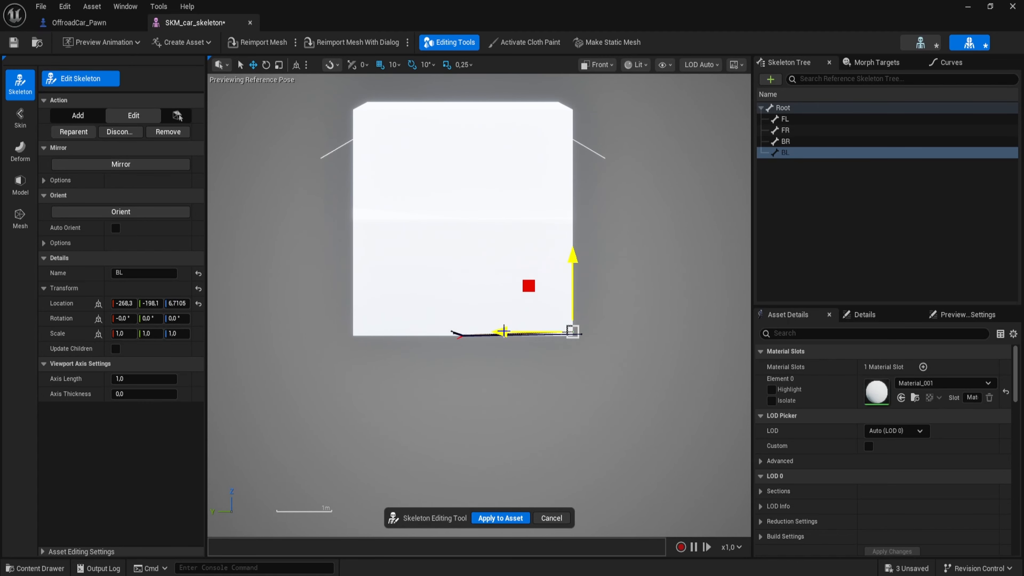
Step: Move the BR and FR bones sideways to the van's right side at about Y 188, and bring FL inward to the left side edge
left_click(408, 336)
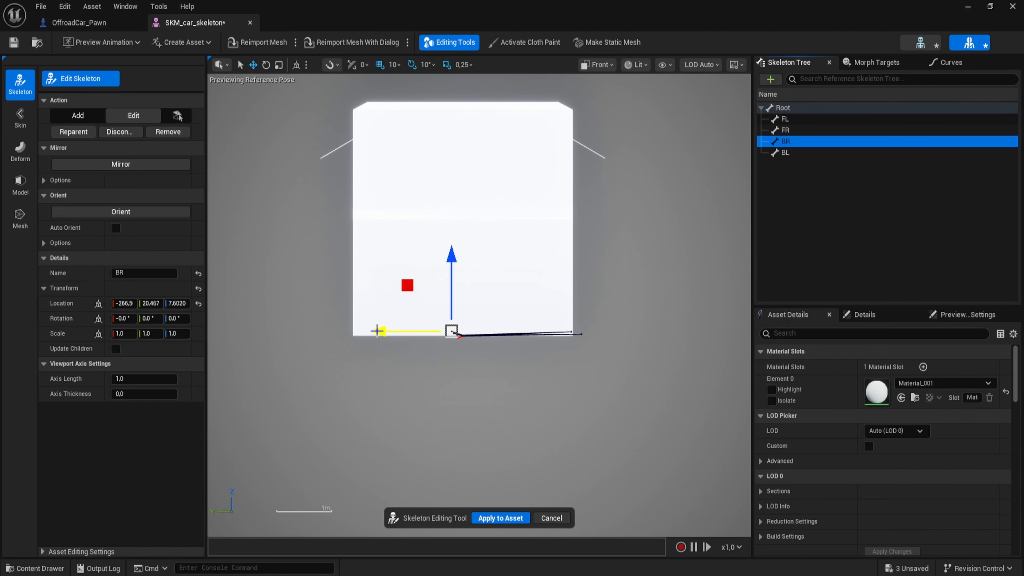
left_click_drag(376, 330, 361, 329)
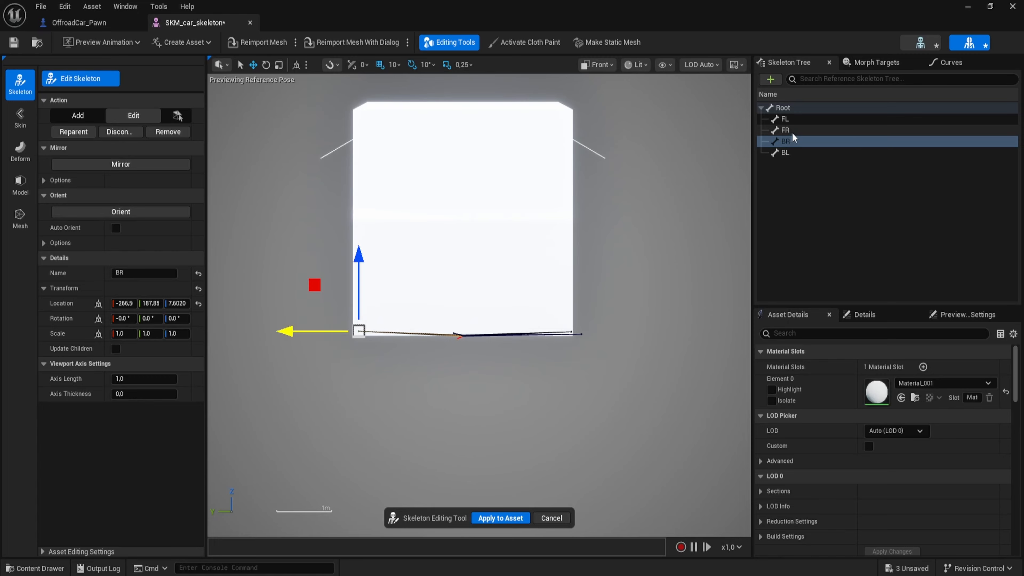
left_click(785, 119)
left_click_drag(517, 333, 506, 335)
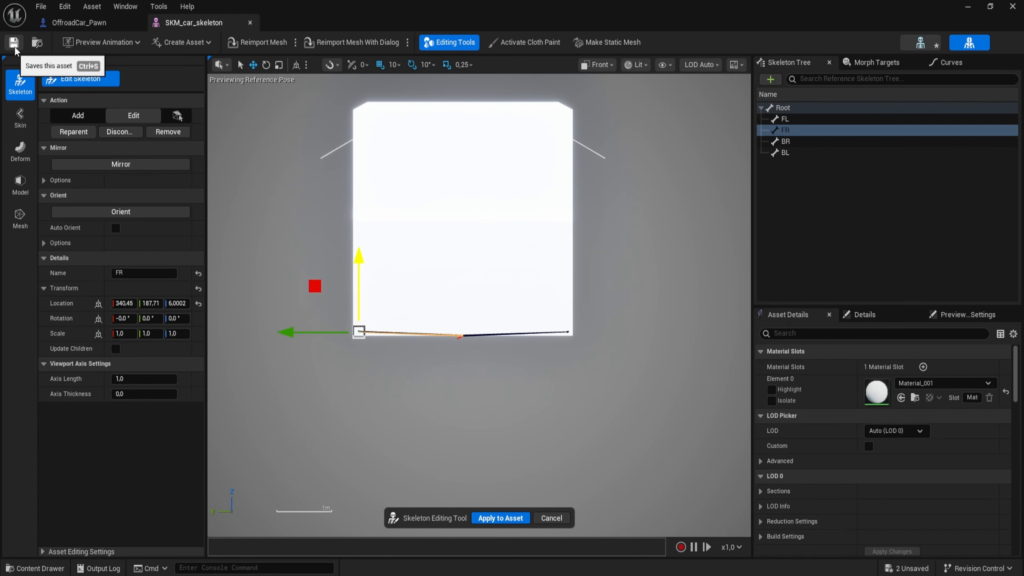
Step: Save the skeletal mesh and apply the bone edits to the asset
left_click(14, 43)
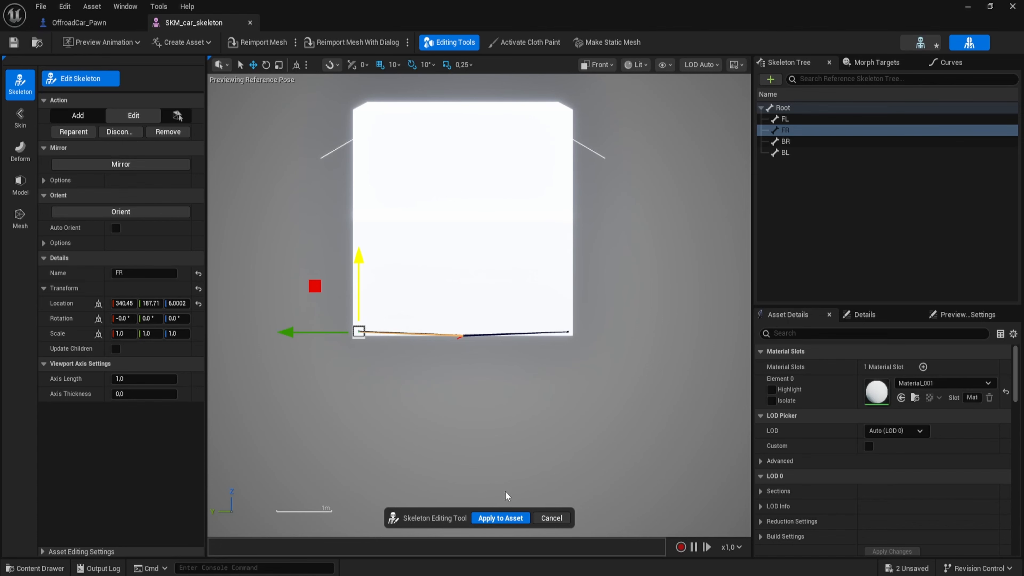
left_click(500, 517)
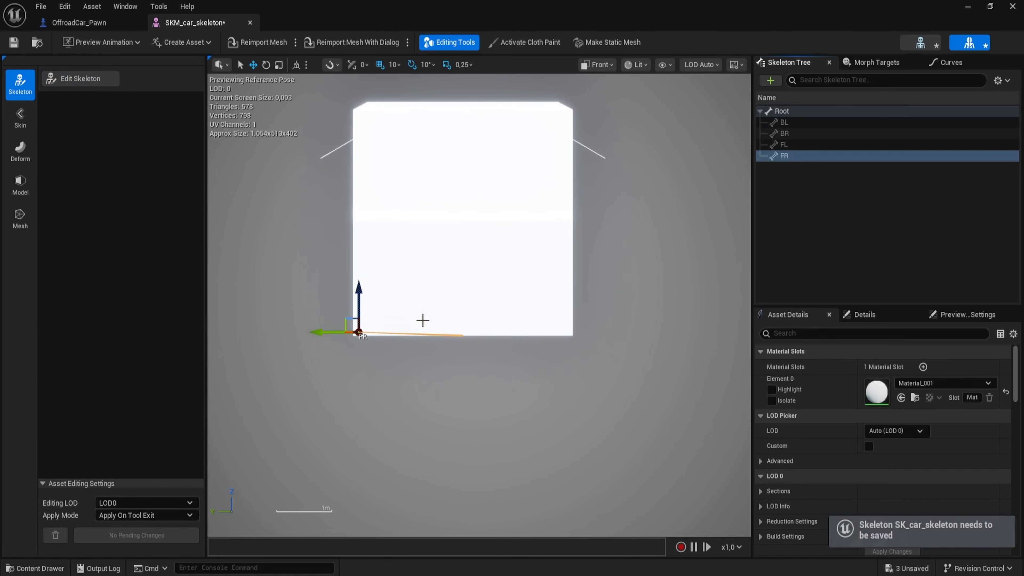
scroll(422, 320, "down", 1)
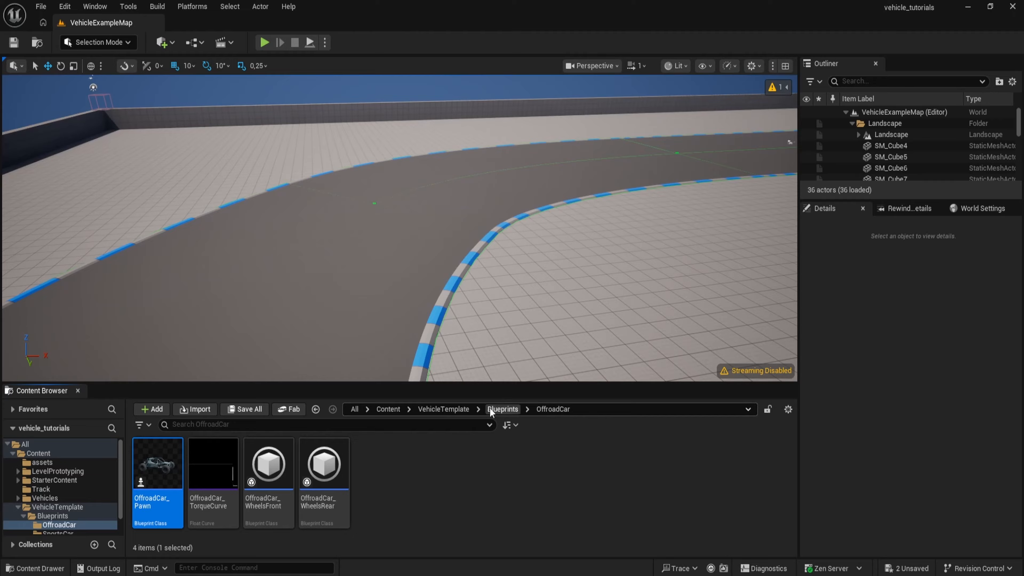
Step: Paste a copy of the OffroadCar_Pawn blueprint into the Content/assets folder
left_click(490, 409)
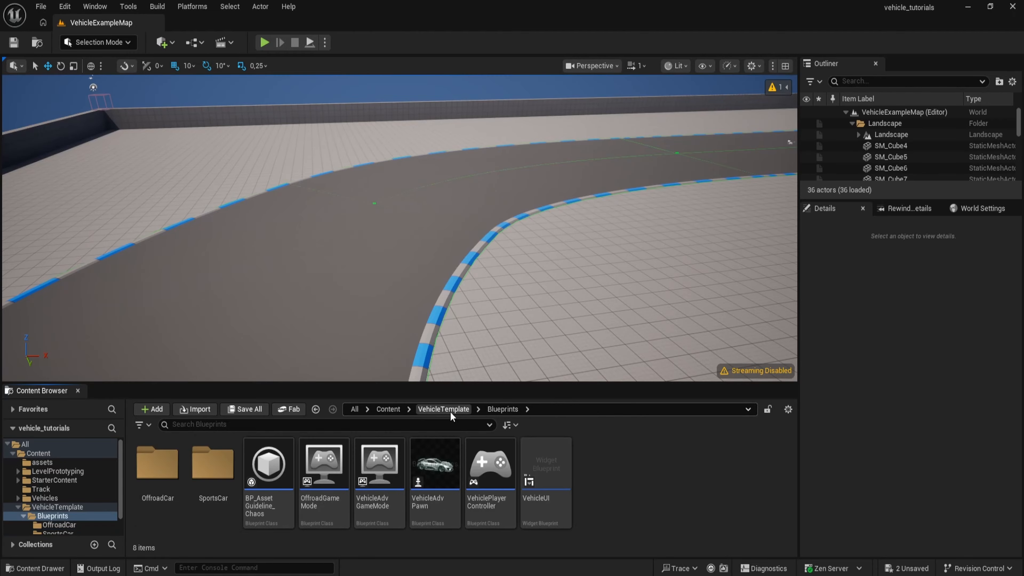
left_click(443, 409)
left_click(385, 409)
double_click(173, 463)
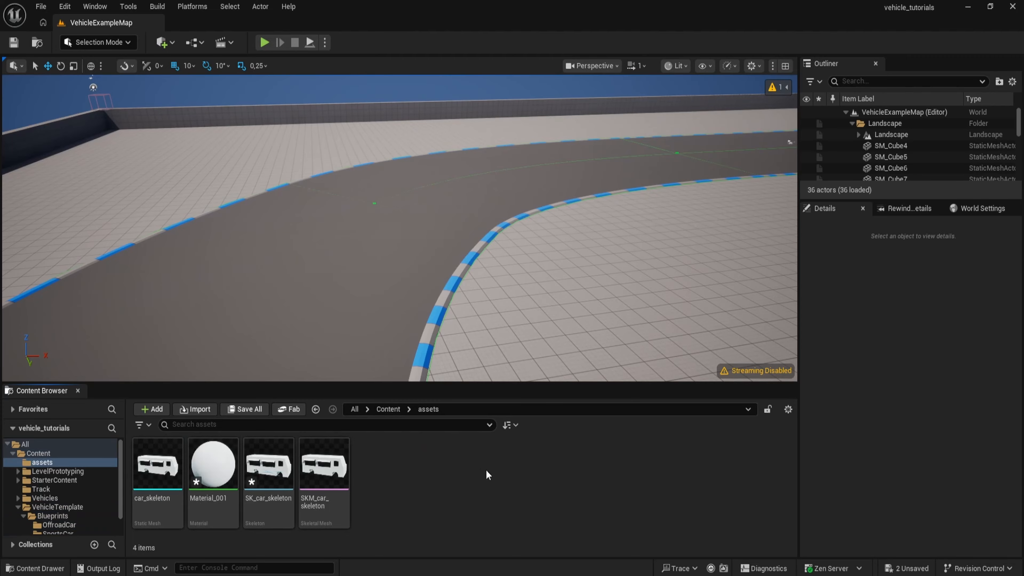
double_click(393, 479)
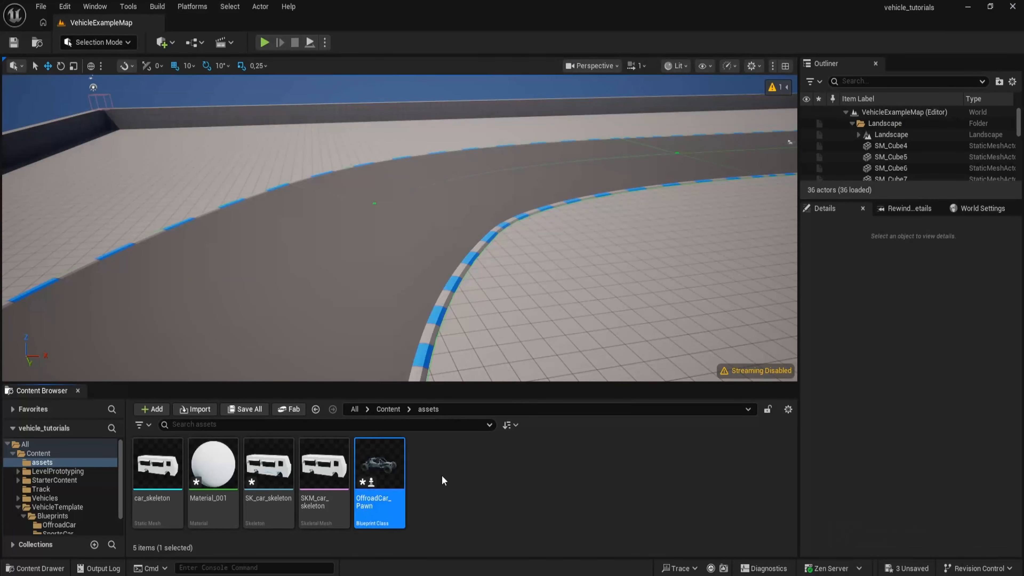
Step: Rename the copied pawn blueprint as FoodTruck_pawn
type("Foo")
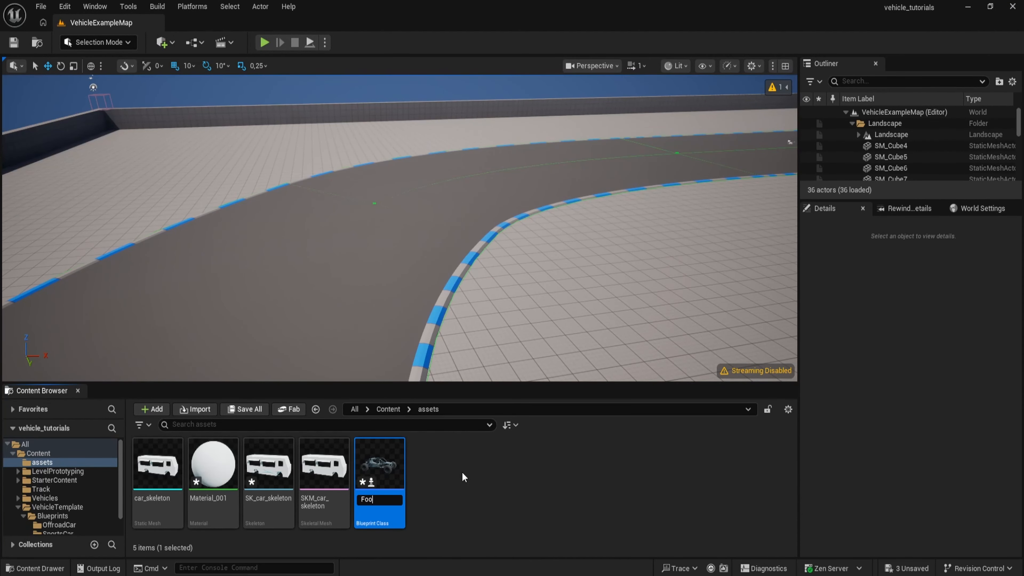
type("dTruck_pawn")
key("Return")
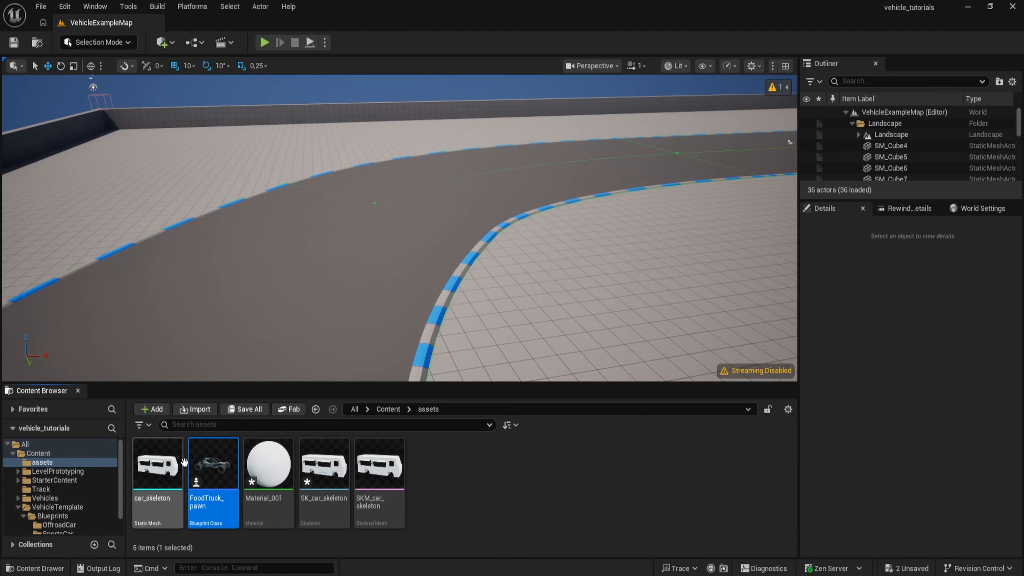
Step: Open the FoodTruck_pawn blueprint and set the Chassis component's static mesh to car_skeleton
double_click(212, 459)
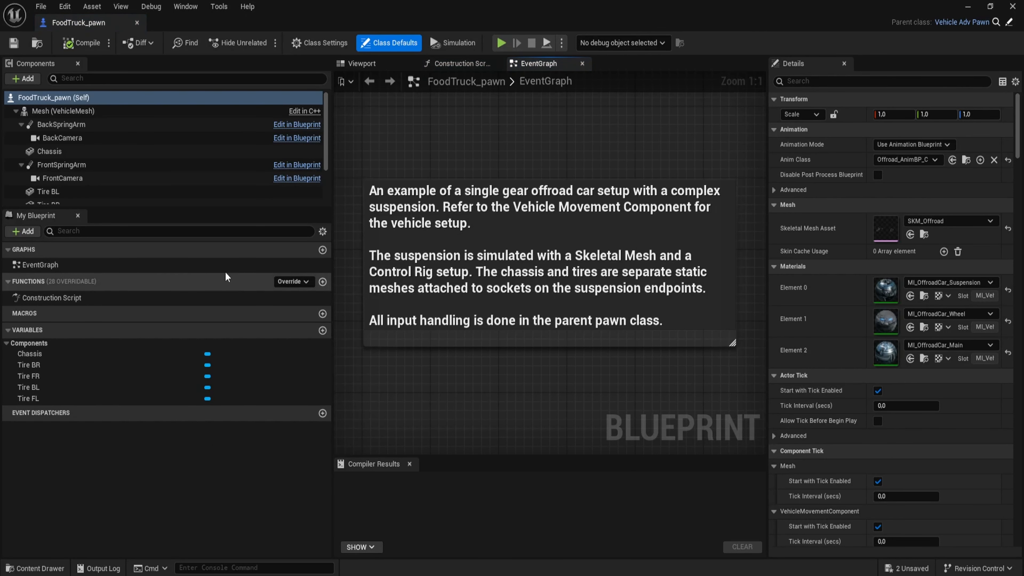
scroll(60, 137, "down", 1)
left_click(56, 133)
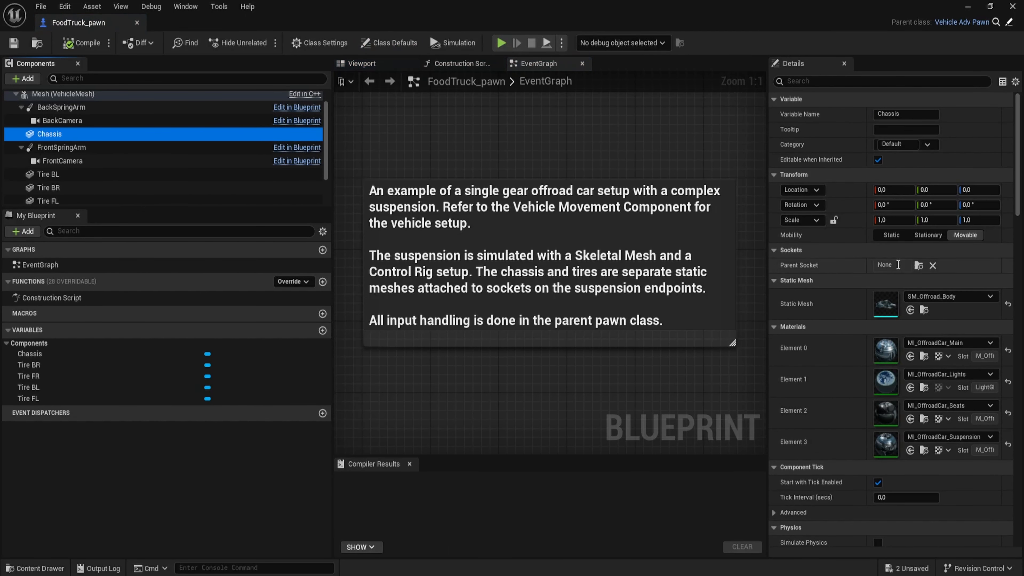
left_click(933, 296)
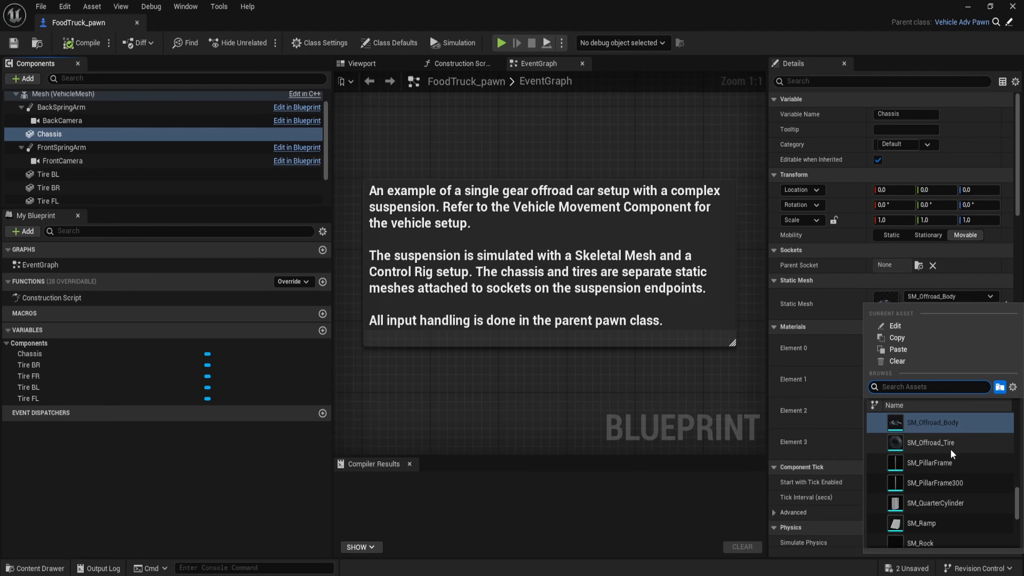
scroll(949, 450, "up", 2)
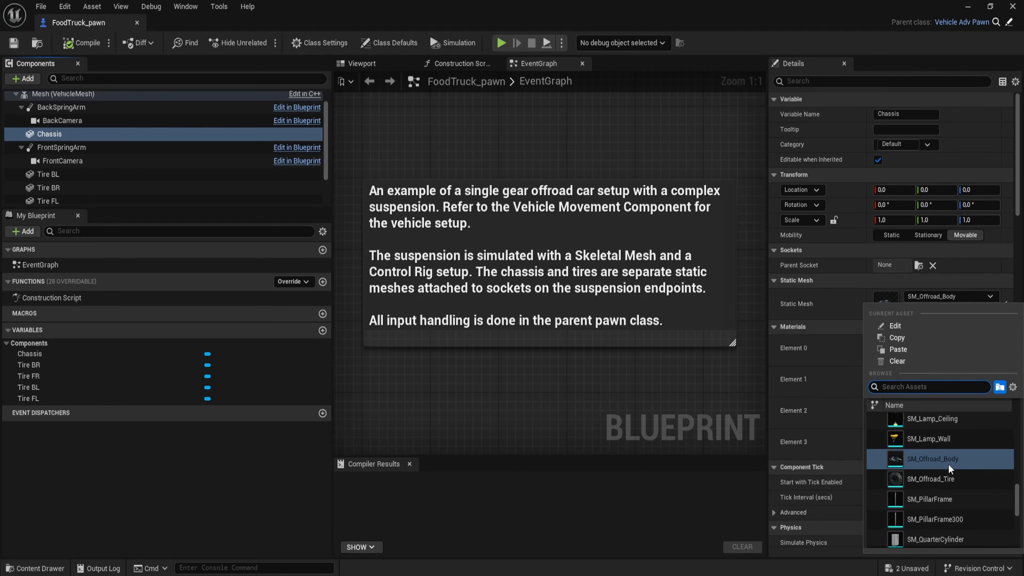
scroll(947, 464, "up", 2)
scroll(948, 464, "down", 4)
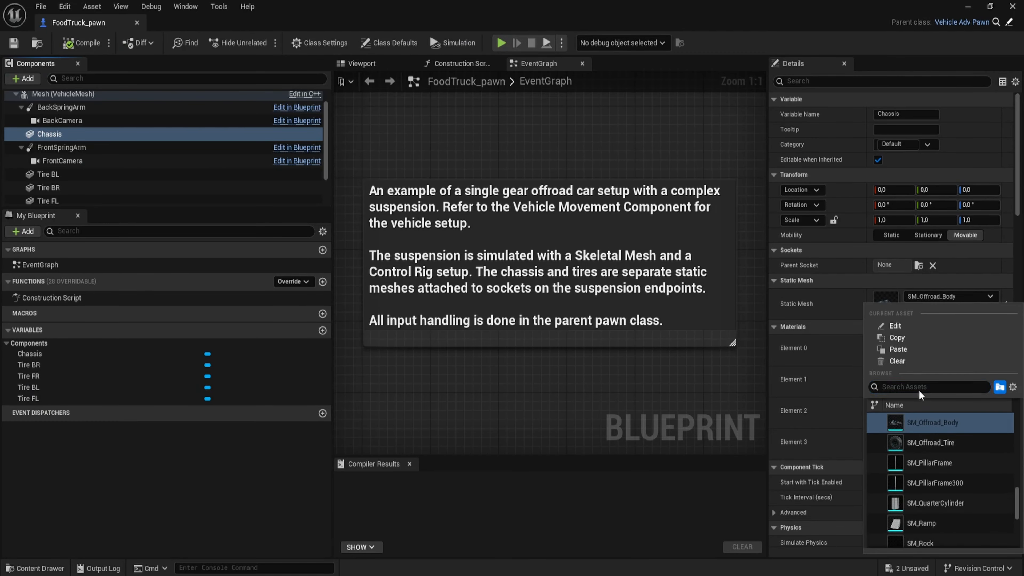
left_click(919, 389)
type("car+")
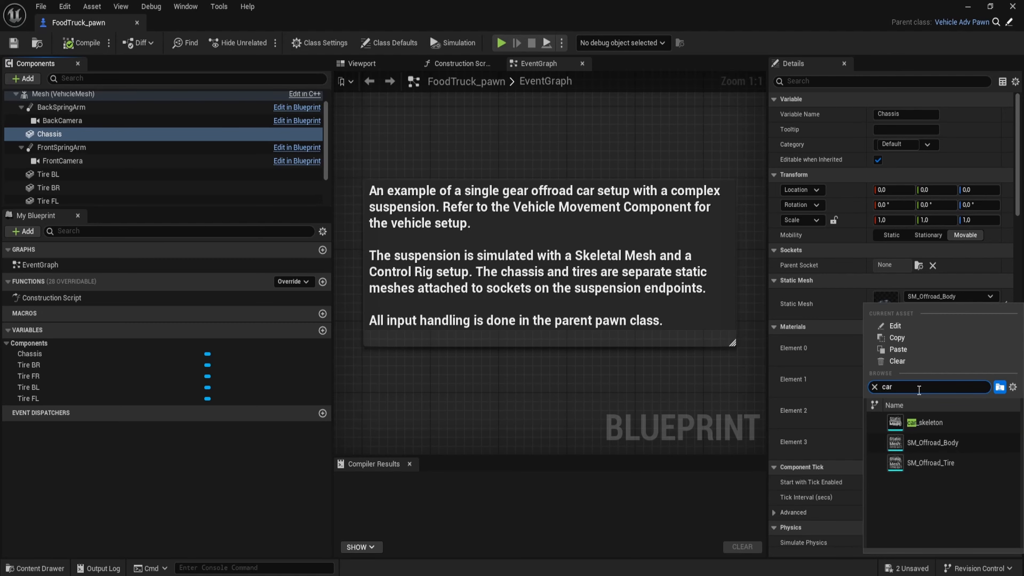
left_click(926, 419)
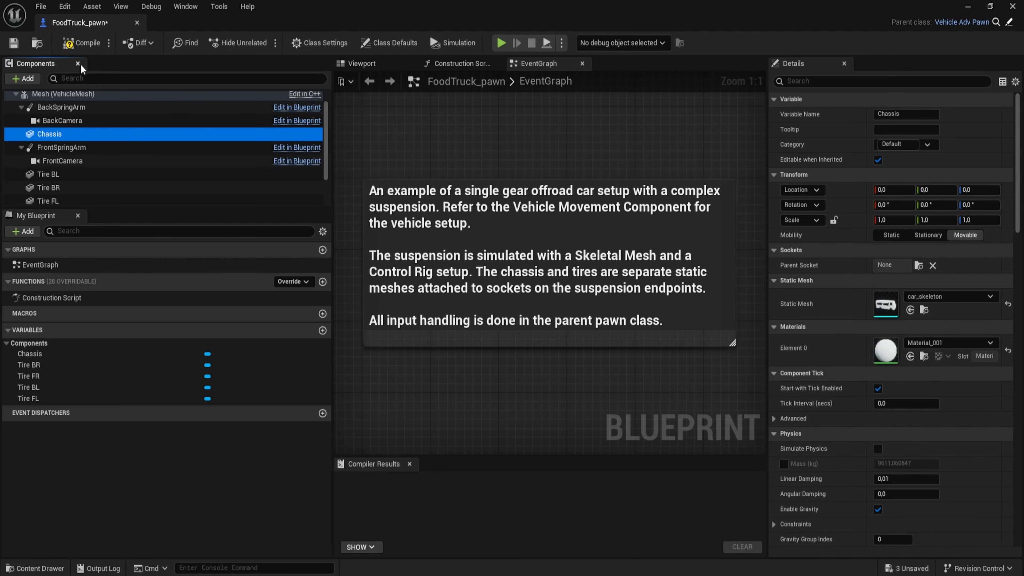
Step: Show the pawn in its viewport and set the Mesh component's skeletal mesh asset to SKM_car_skeleton
left_click(355, 63)
key("f")
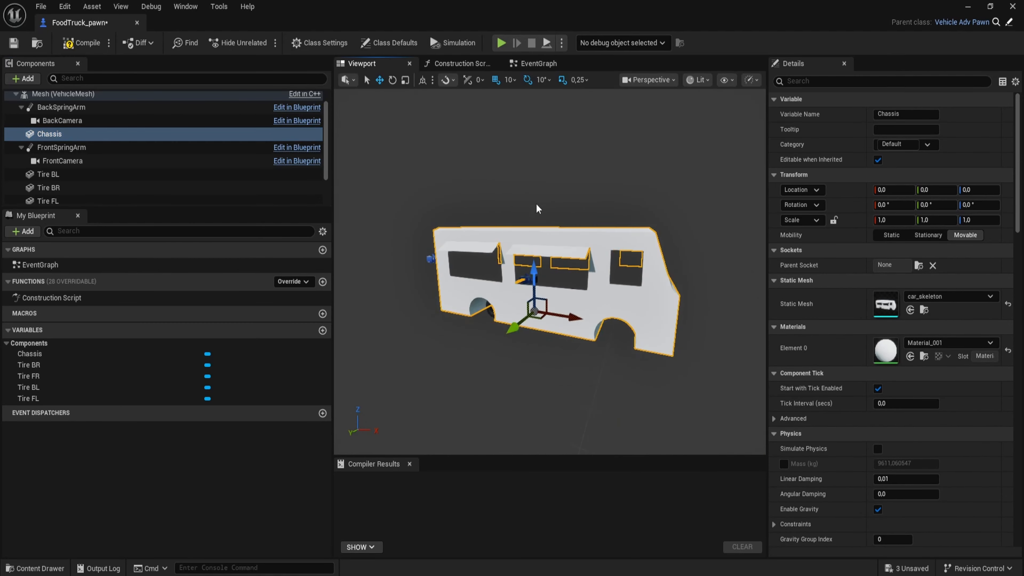
left_click_drag(564, 282, 475, 282)
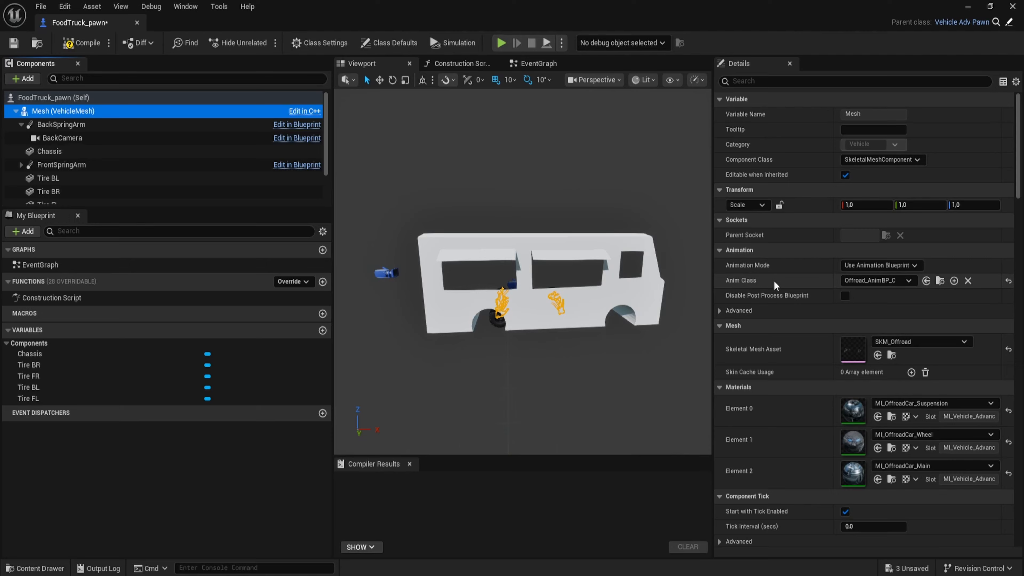
scroll(775, 285, "down", 1)
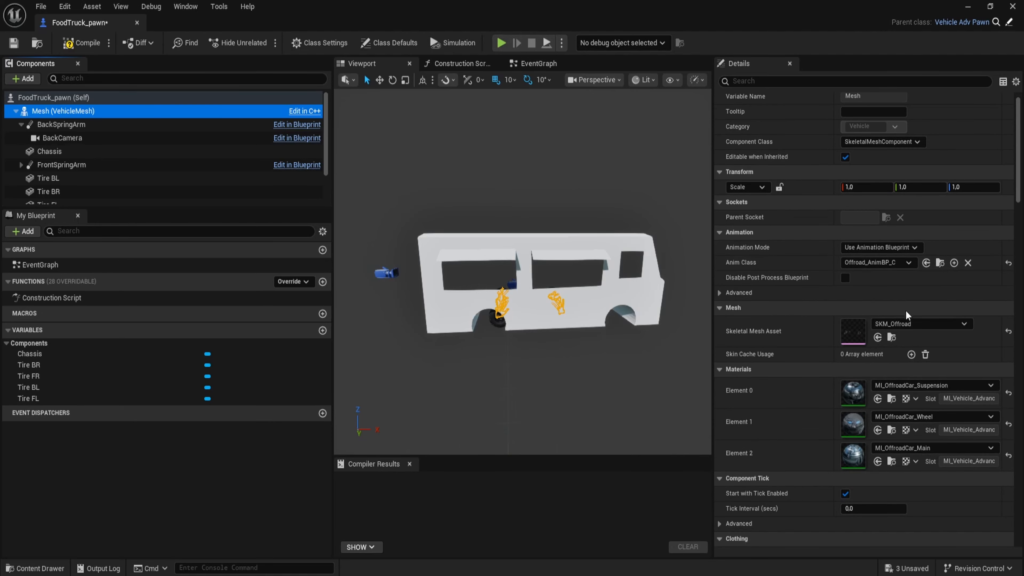
left_click(907, 321)
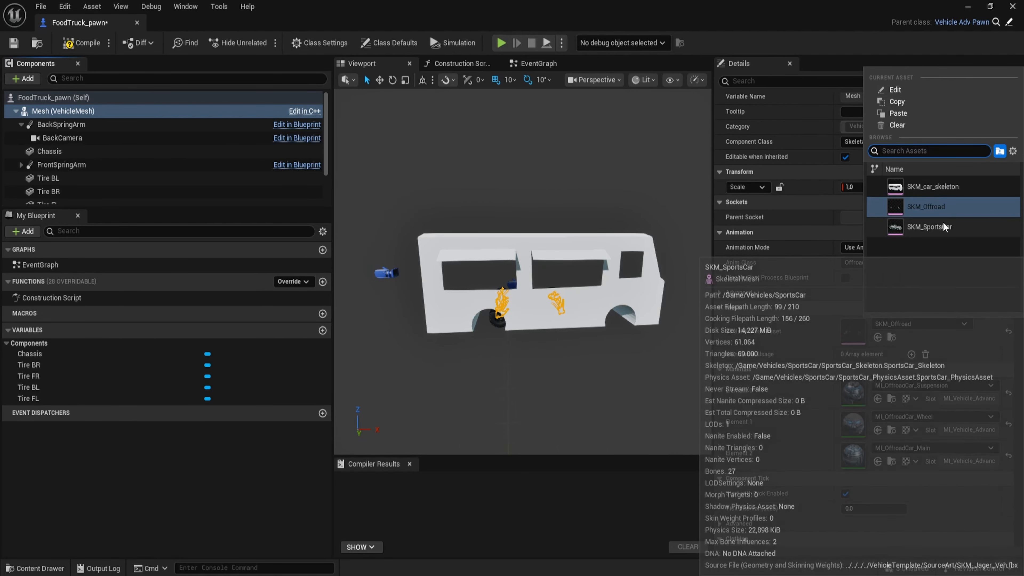
left_click(949, 190)
Step: Set the parent socket of Tire BL to the BL bone and of Tire BR to the BR bone
left_click(45, 180)
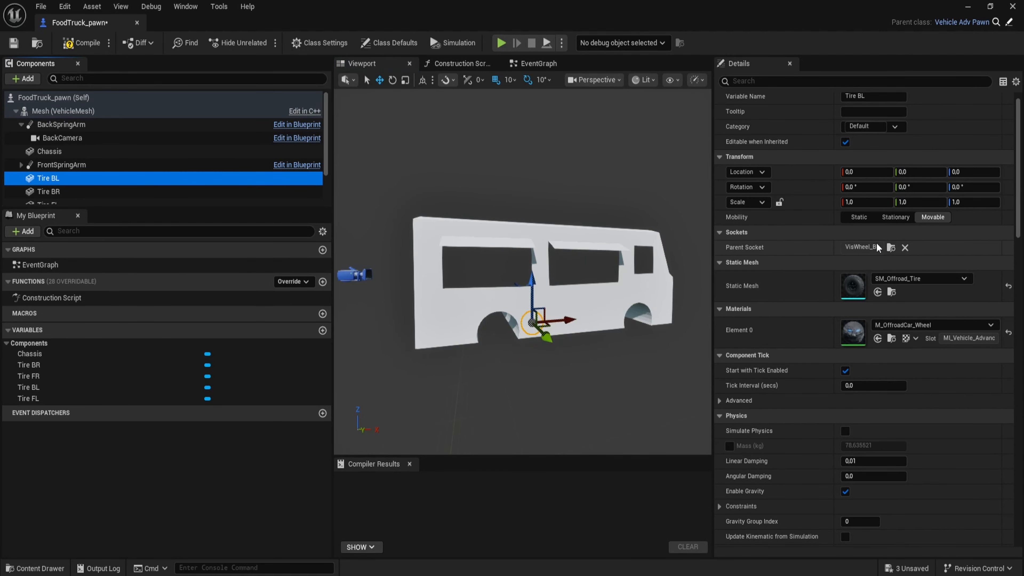
left_click(891, 247)
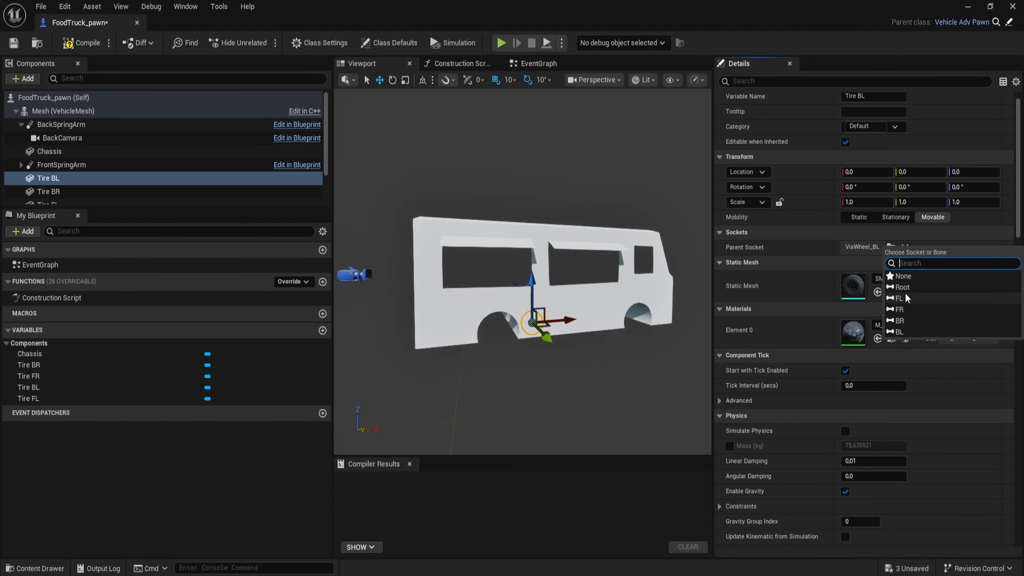
left_click(899, 331)
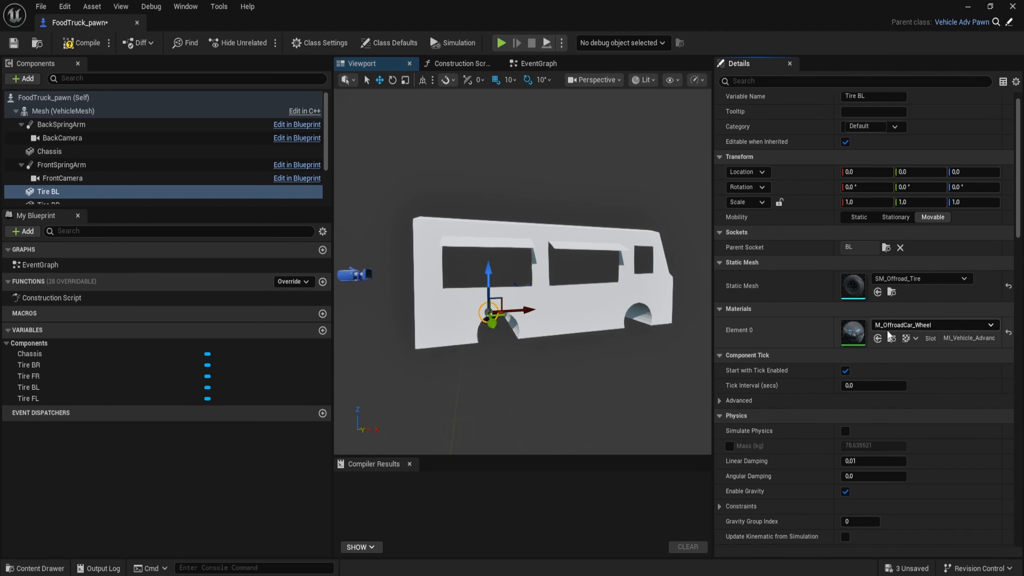
right_click_drag(442, 271, 484, 275)
left_click(454, 248)
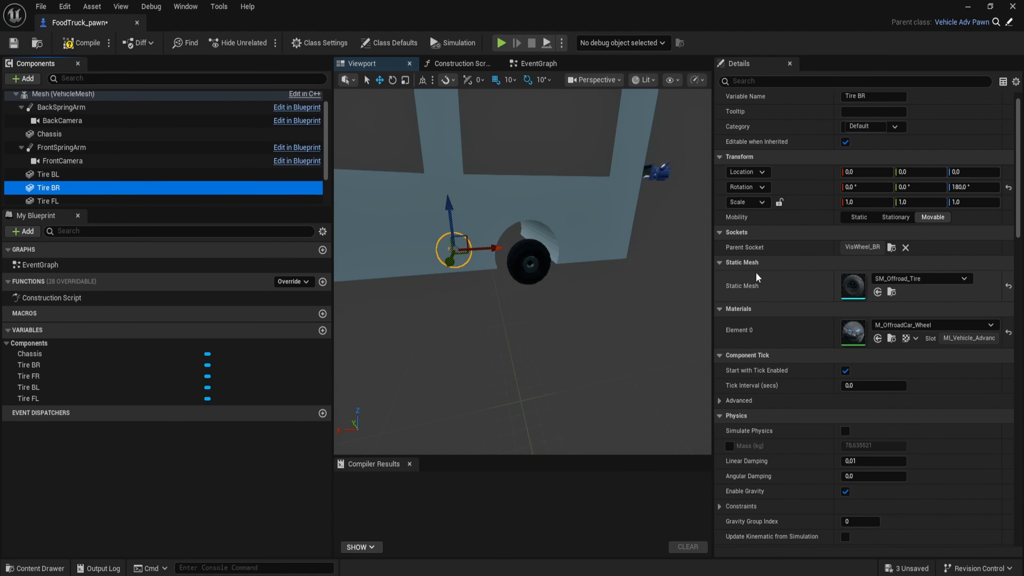
left_click(870, 250)
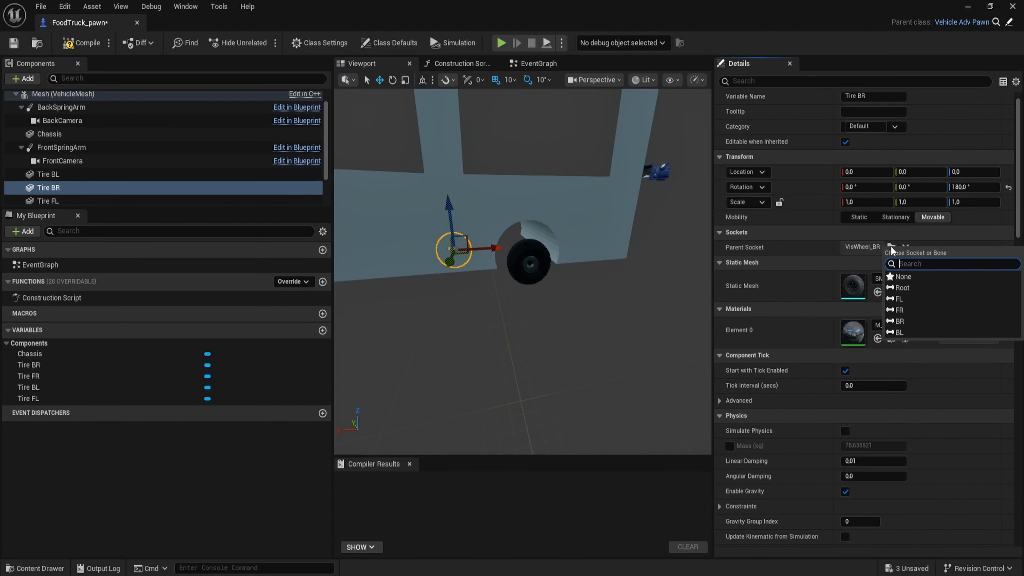
left_click(891, 322)
Step: Set the parent socket of Tire FL to the FL bone and of Tire FR to the FR bone
left_click(68, 201)
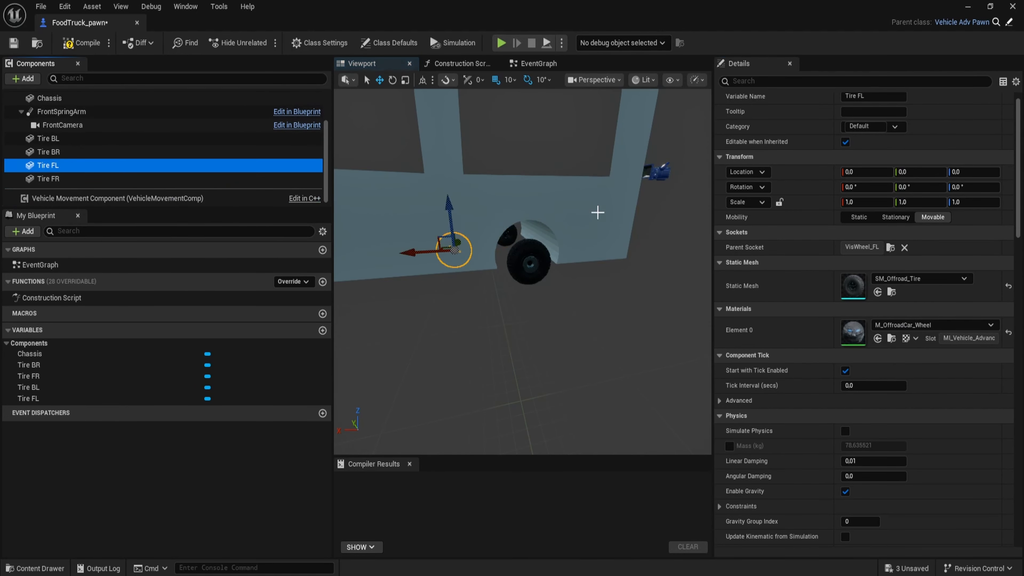
left_click(892, 248)
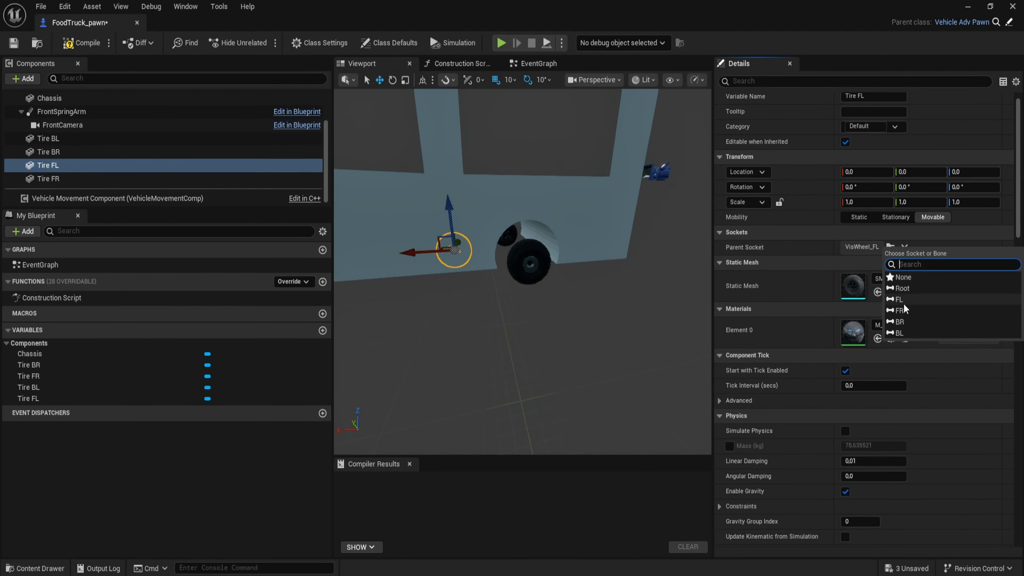
left_click(892, 299)
left_click(69, 179)
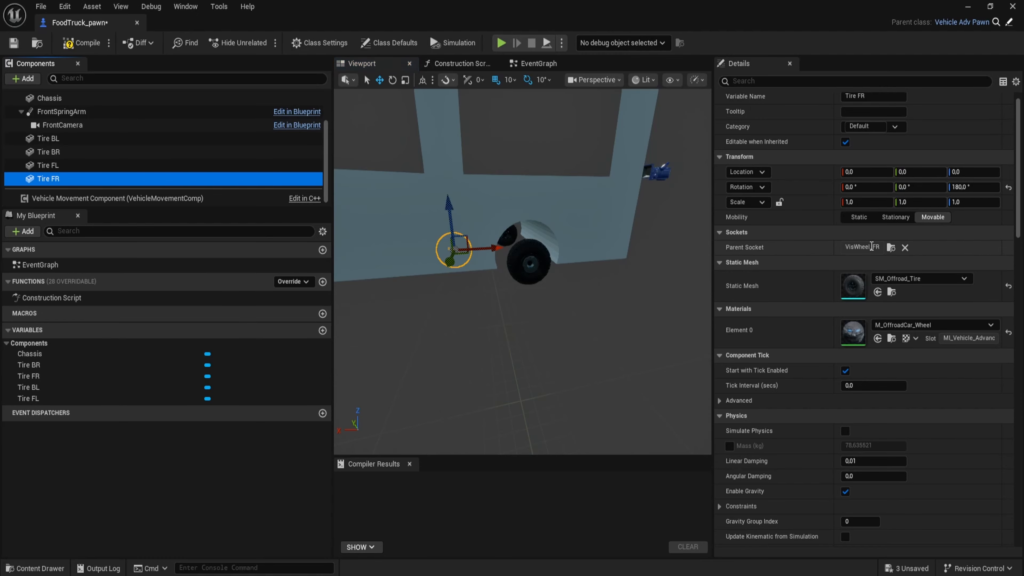
left_click(889, 248)
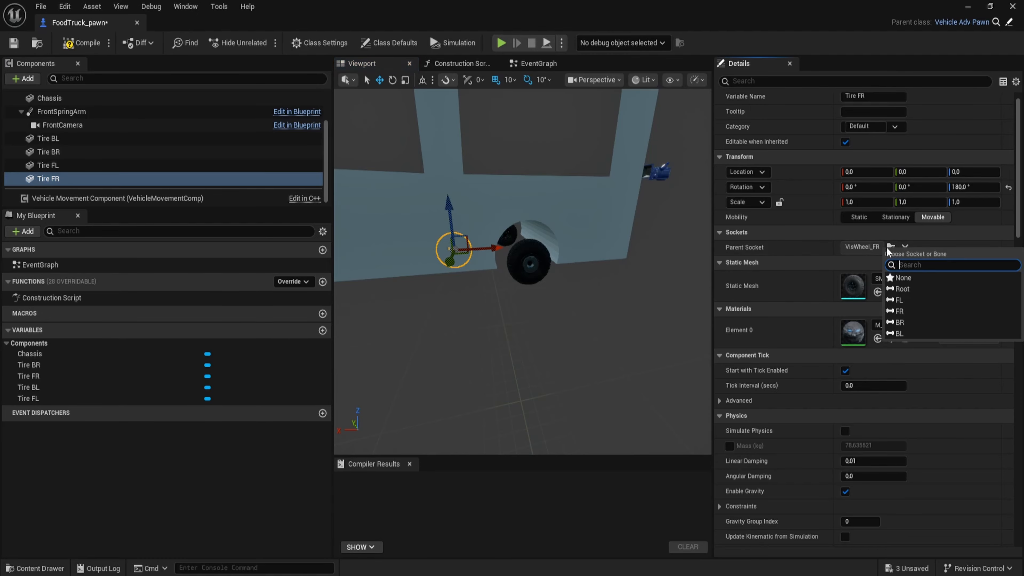
left_click(905, 312)
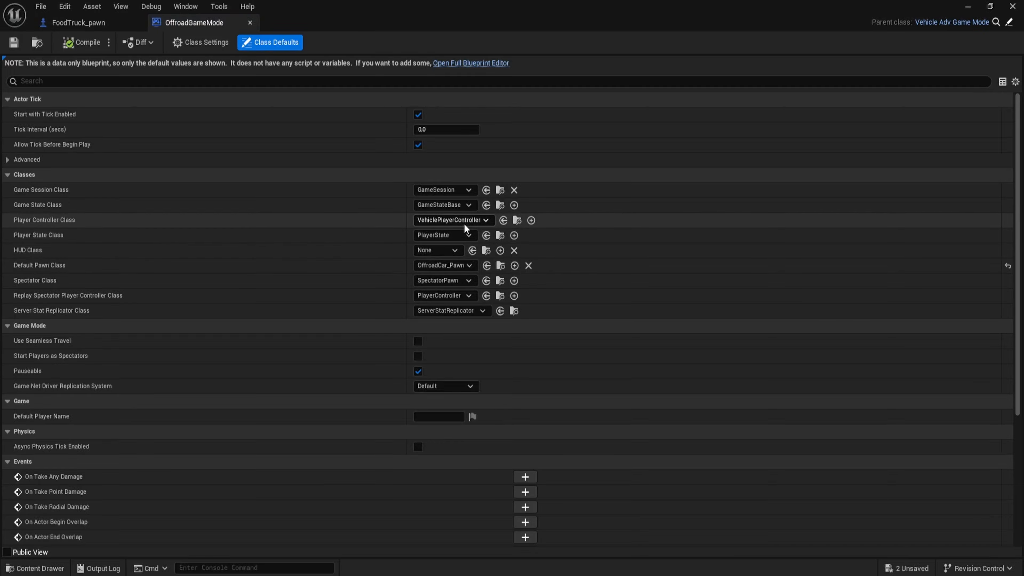
Step: Set OffroadGameMode's default pawn class to FoodTruck_pawn and return to the level editor
left_click(454, 266)
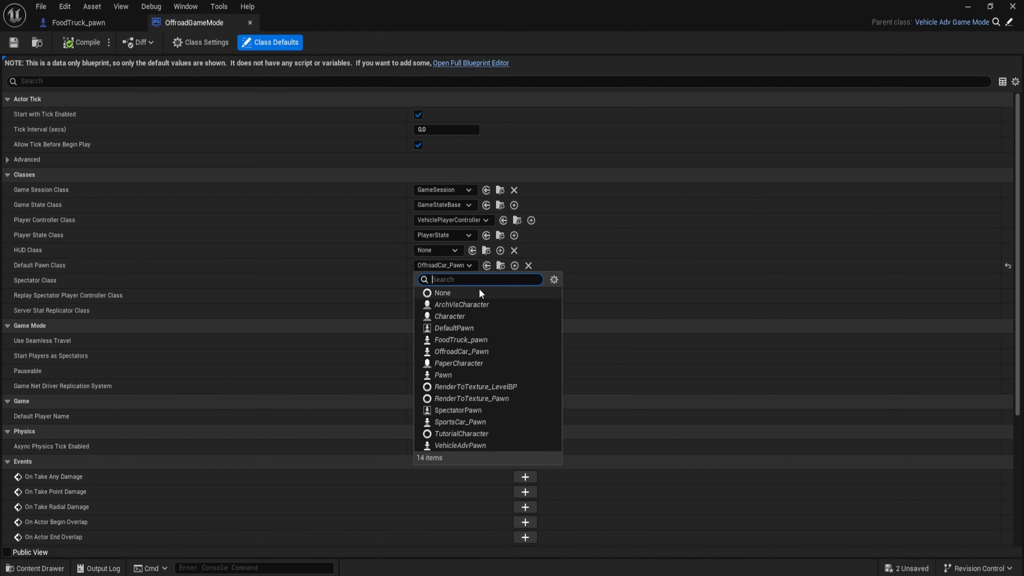
left_click(486, 340)
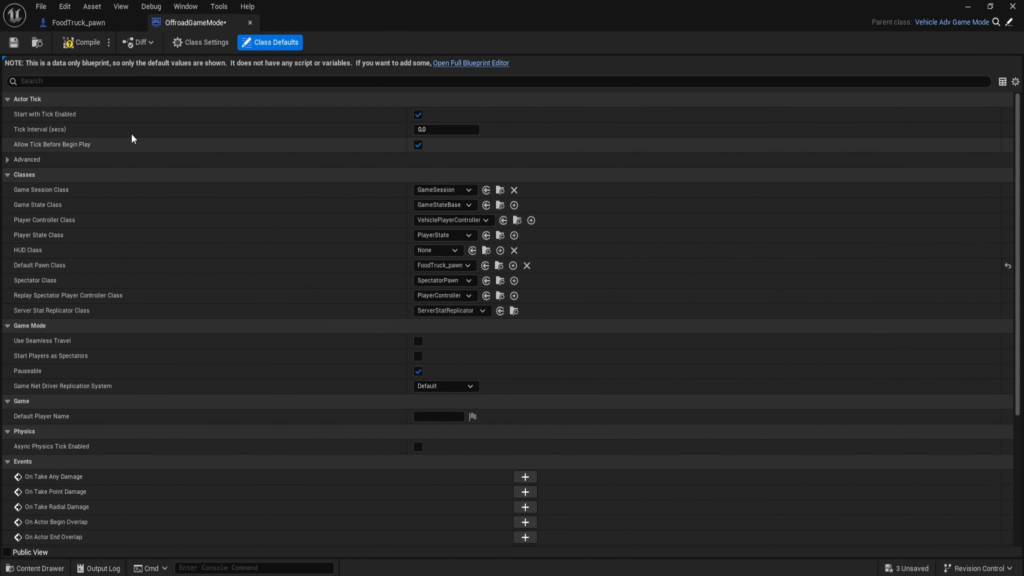
key("alt+Tab")
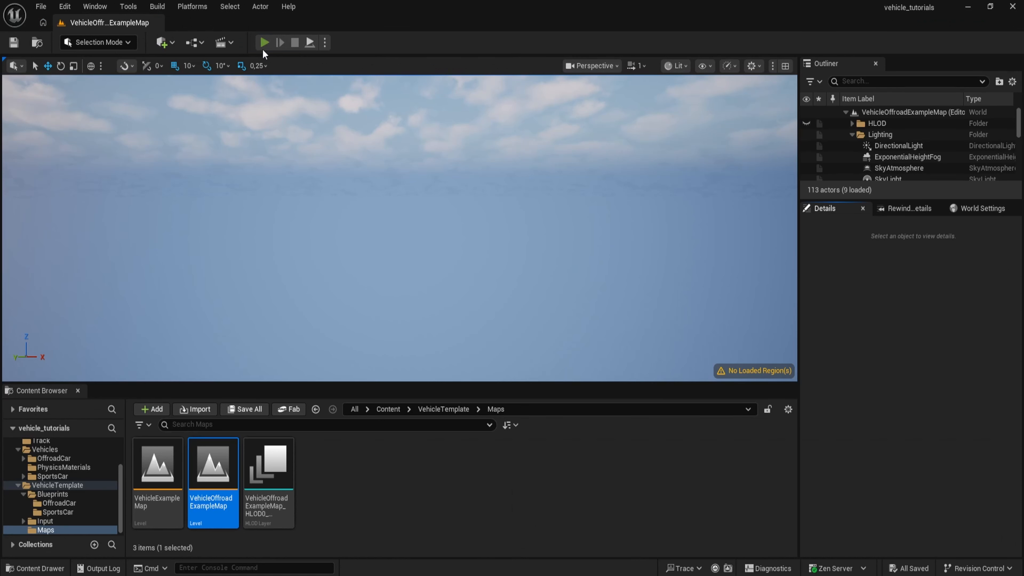
Step: Play the offroad example map to check how the food truck appears in game, and end the session
left_click(263, 42)
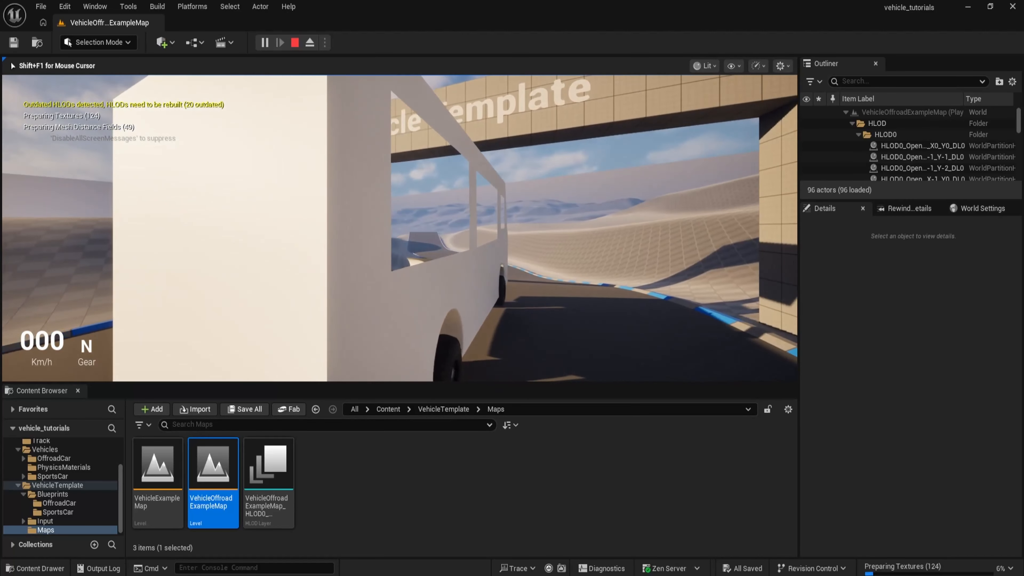
key("Escape")
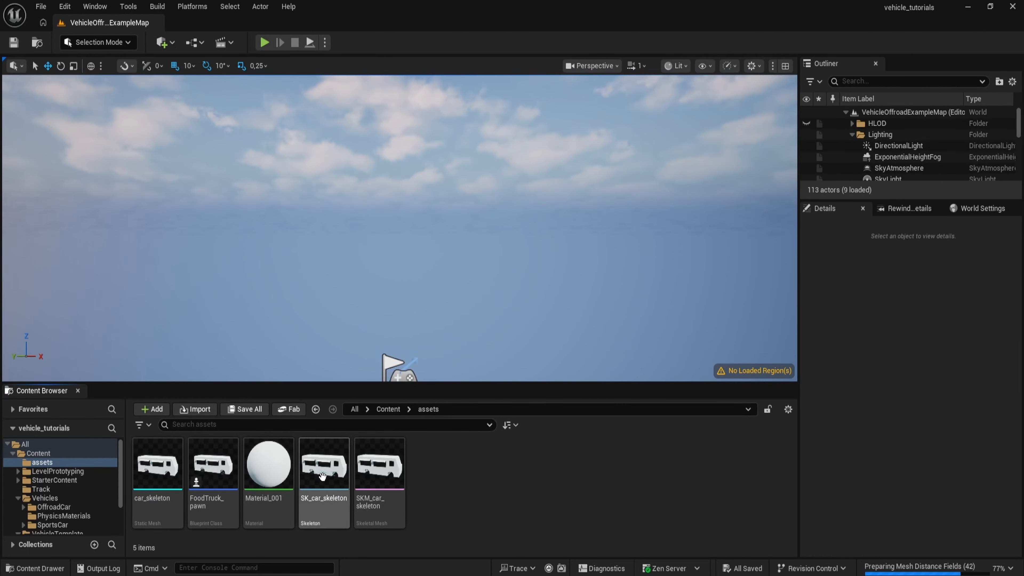
Step: Open the FoodTruck_pawn blueprint's viewport and focus on the BackCamera under BackSpringArm
mouse_move(385, 474)
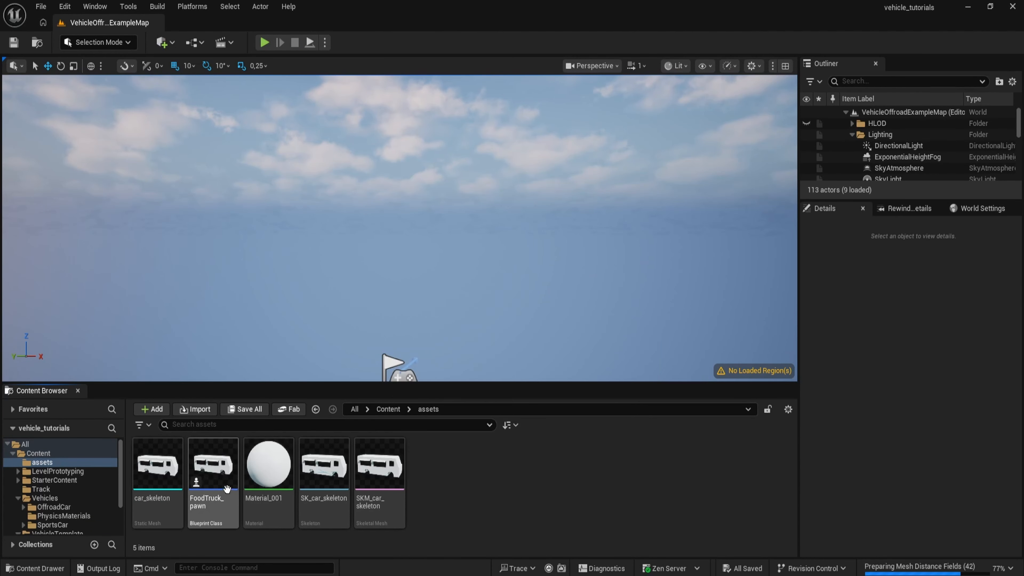
double_click(228, 490)
left_click(362, 63)
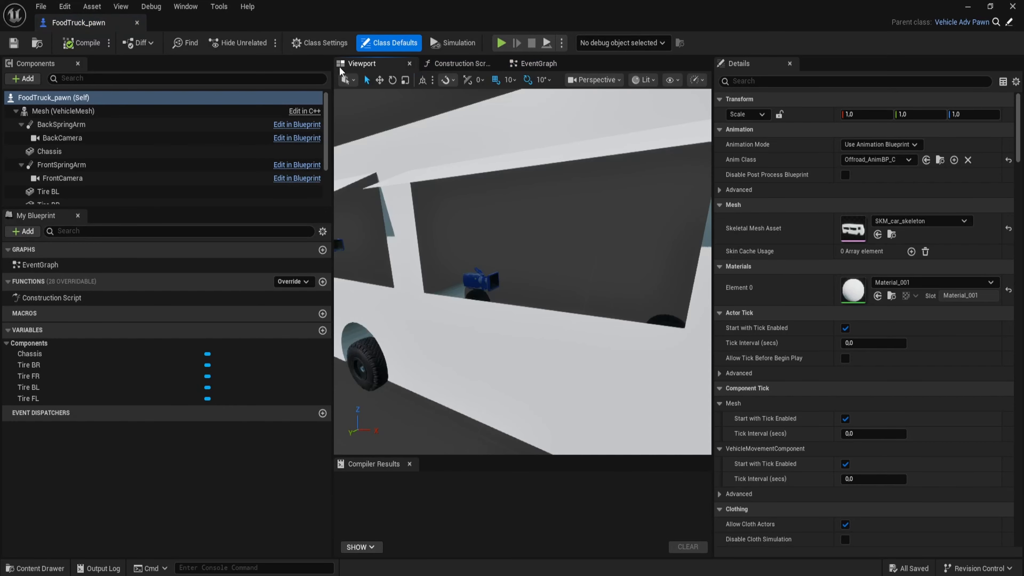
left_click(62, 124)
left_click(64, 137)
key("f")
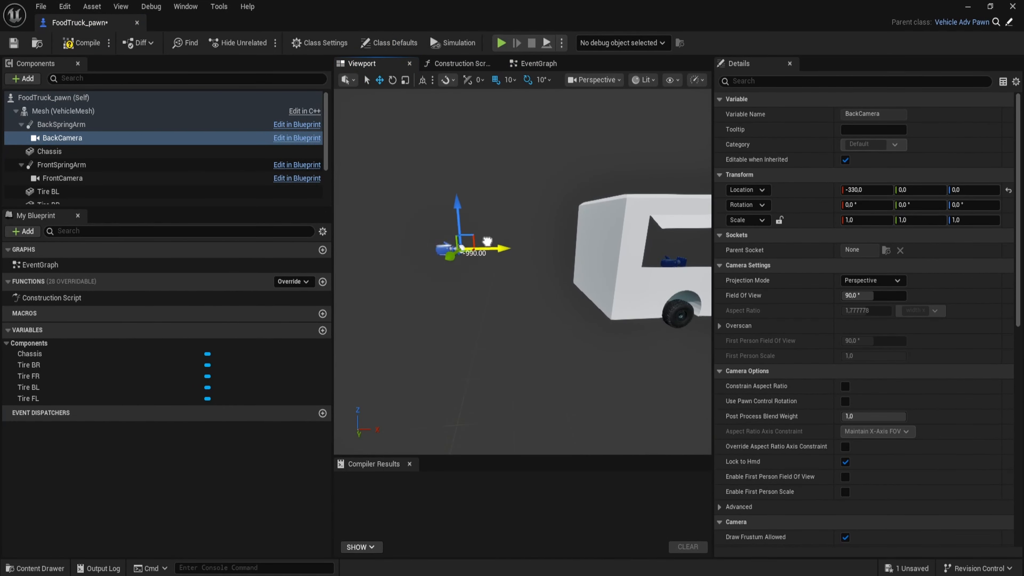
Step: Move the BackCamera back to about X -680 and up to about Z 390, and tilt it down toward the van
left_click_drag(487, 242, 396, 236)
key("s")
right_click_drag(395, 236, 400, 247)
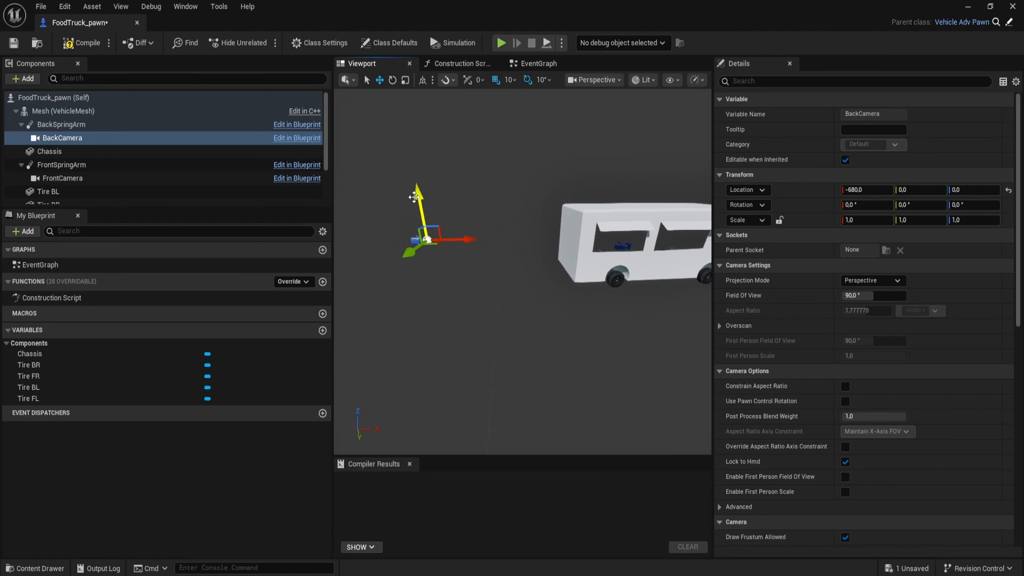
key("e")
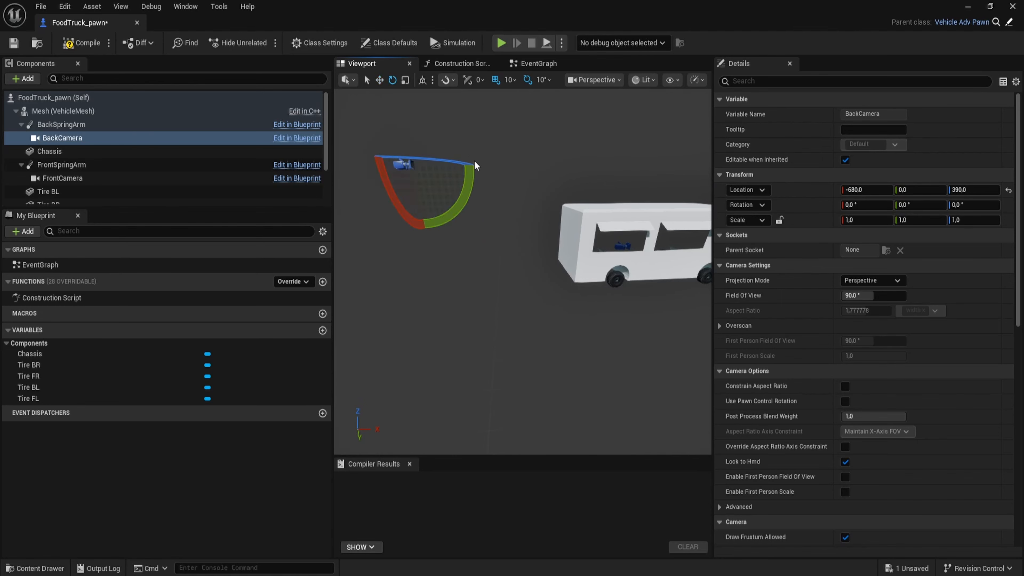
left_click_drag(477, 164, 468, 178)
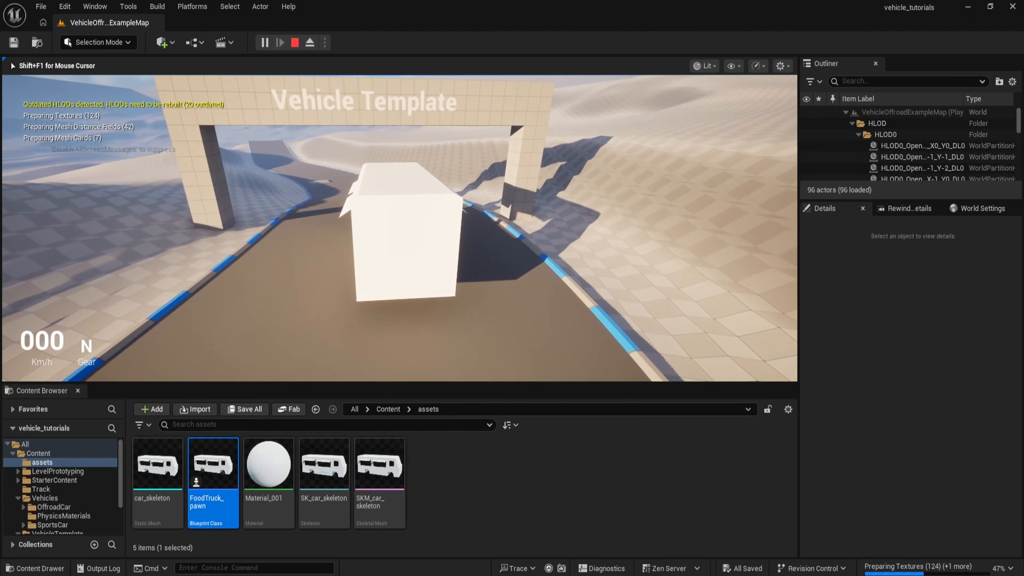
Step: Play-test the offroad map with the repositioned back camera and end the session
key("shift+F1")
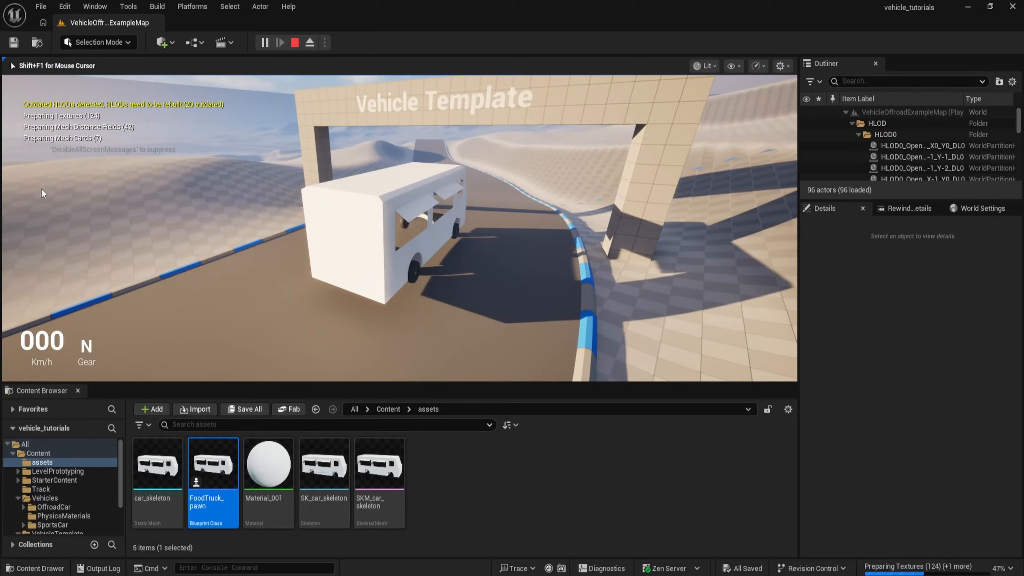
key("Escape")
Step: Create and assign a physics asset for SKM_car_skeleton with the Single Convex Hull primitive type, and save it
left_click(378, 467)
right_click(378, 468)
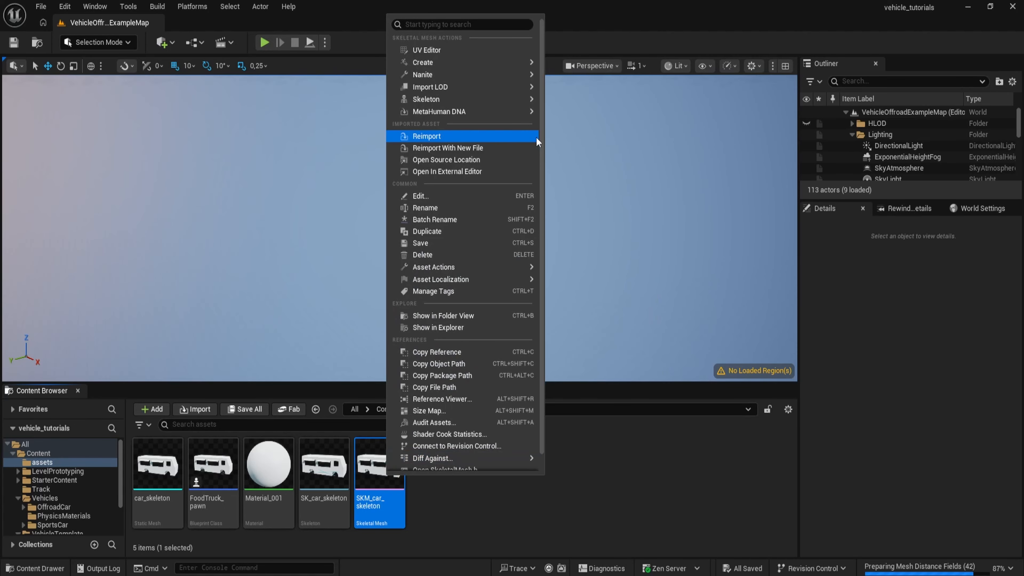
mouse_move(507, 64)
mouse_move(612, 93)
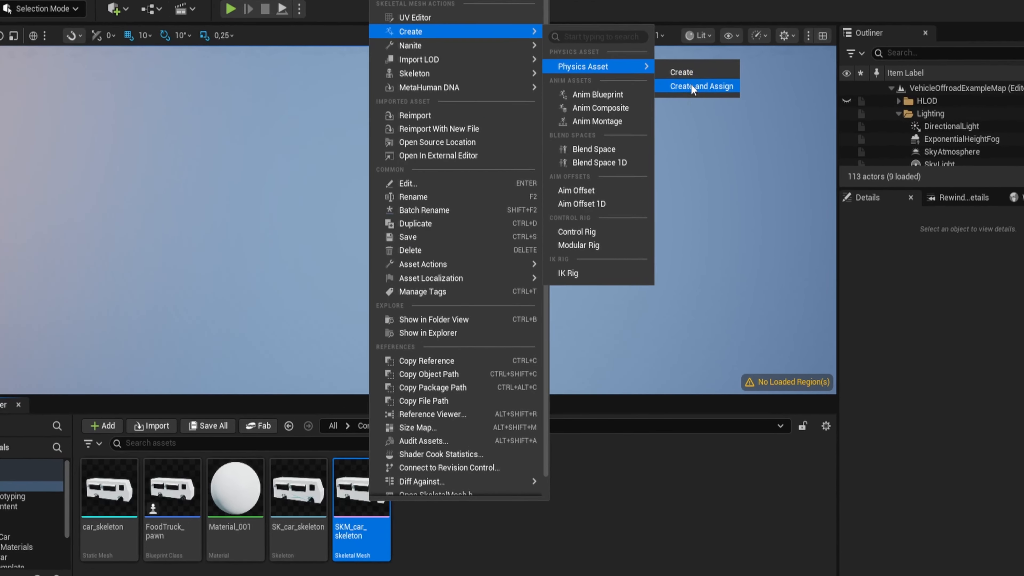
left_click(692, 87)
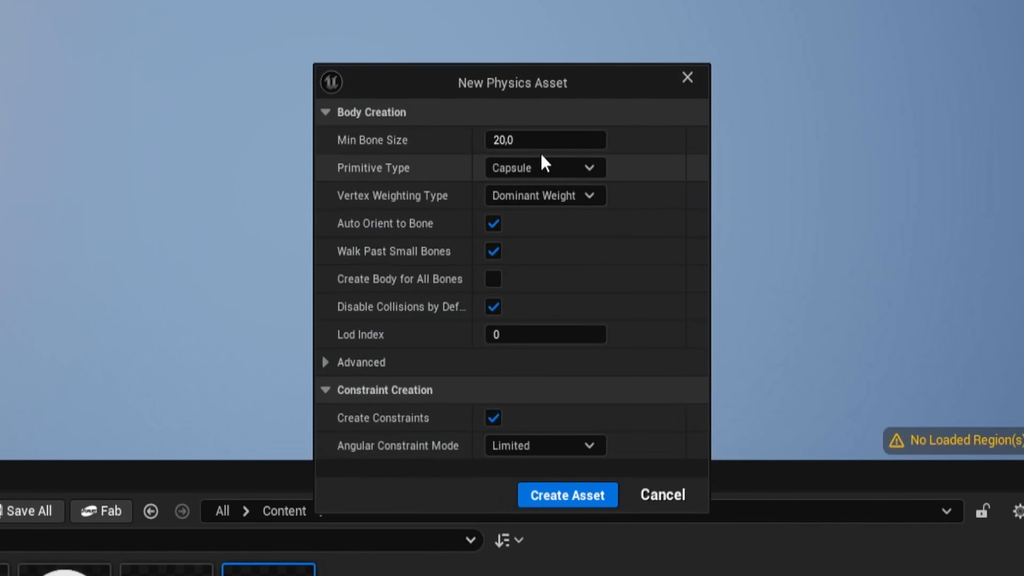
left_click(547, 167)
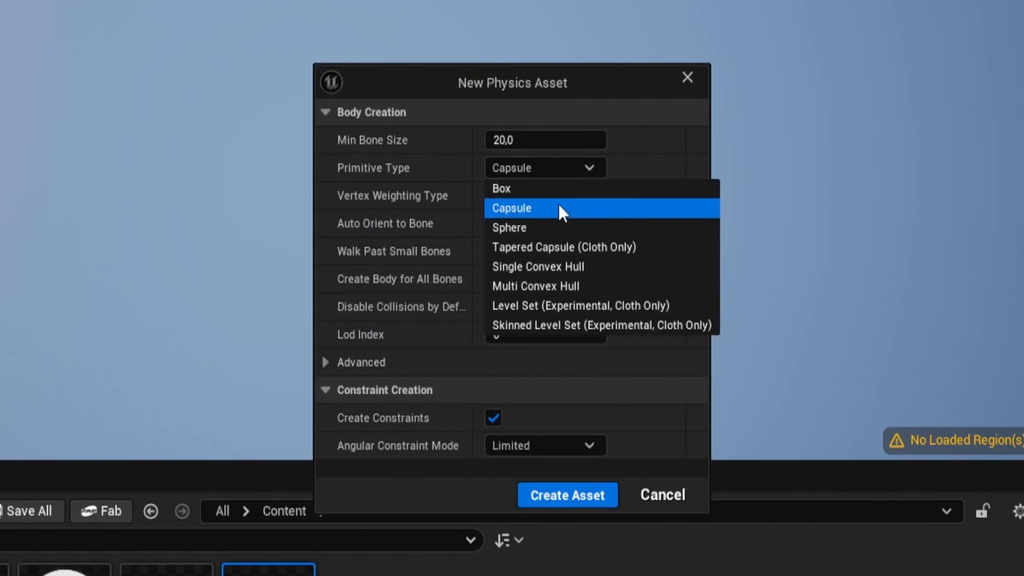
left_click(565, 267)
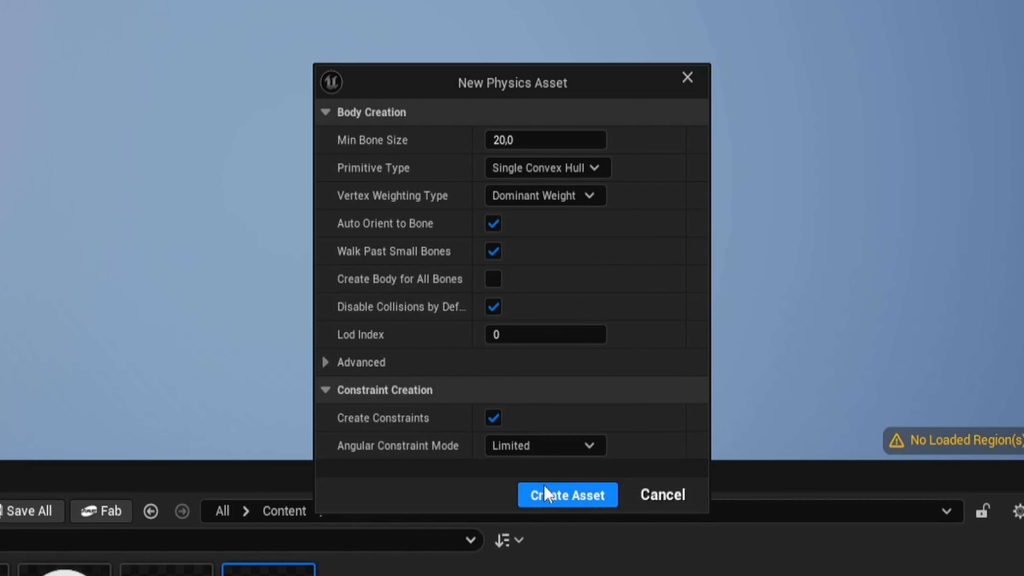
left_click(539, 495)
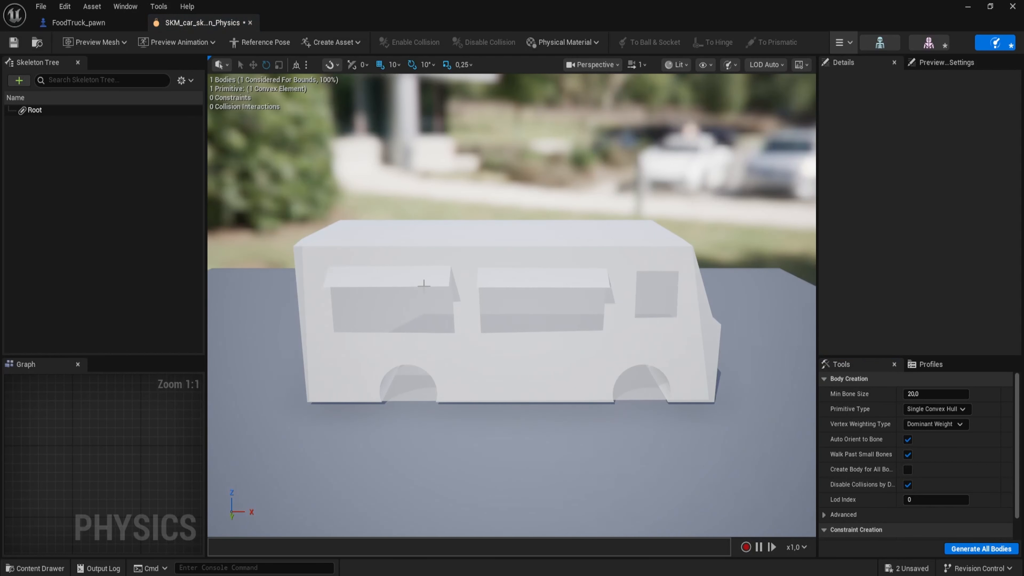
left_click(13, 41)
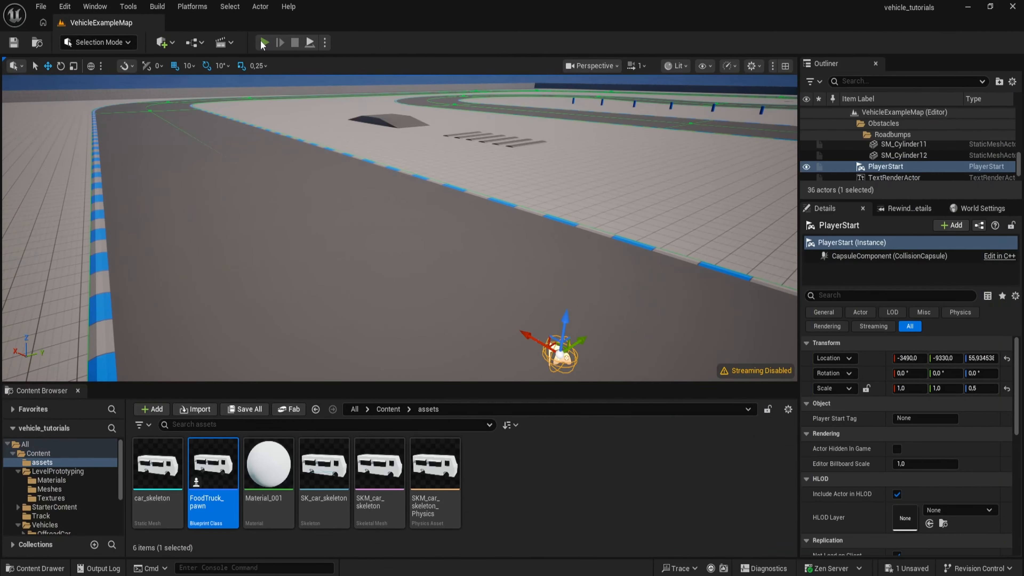
Step: Play VehicleExampleMap and test driving the food truck forward and in reverse
left_click(264, 42)
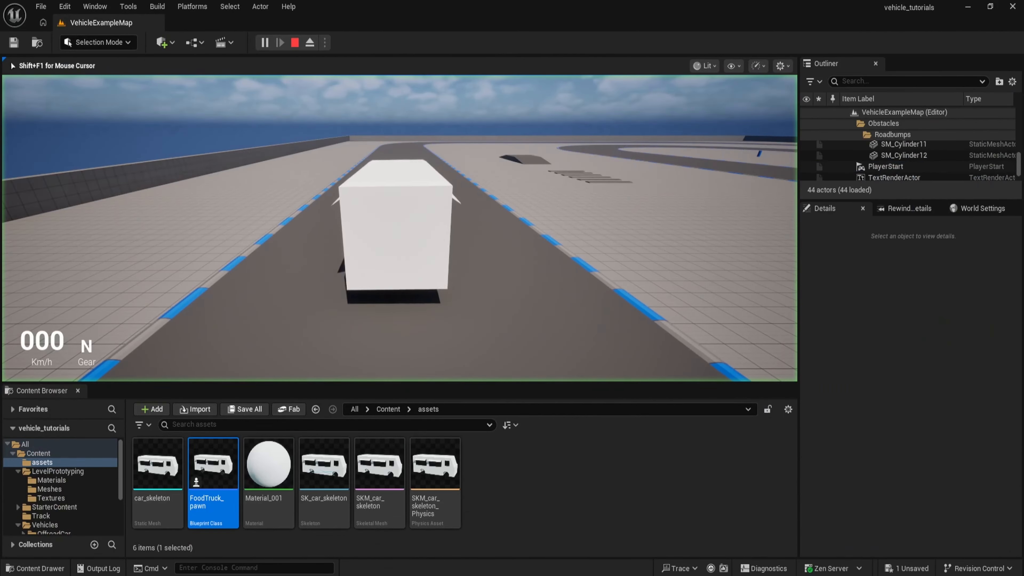
key("w")
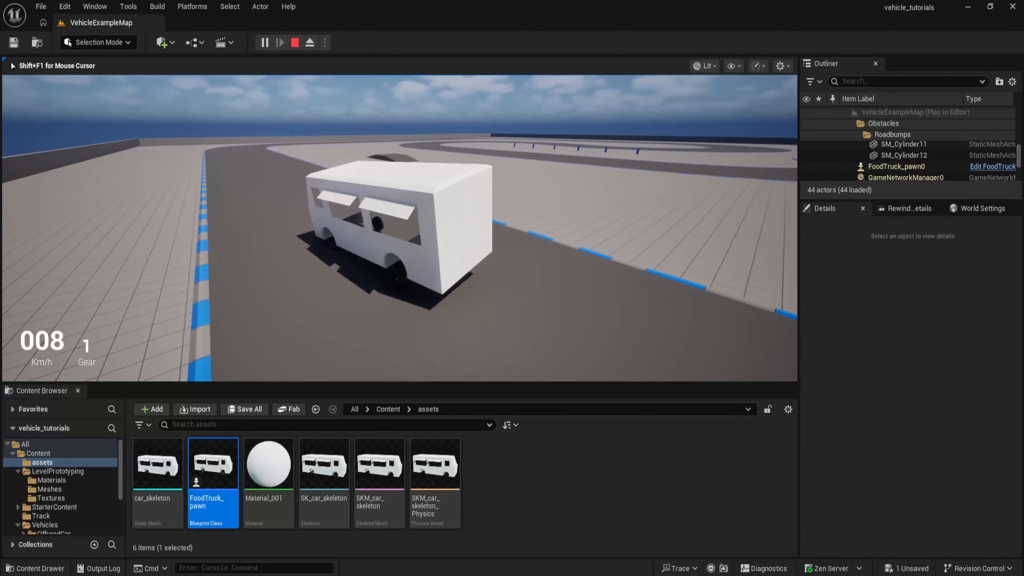
key("w")
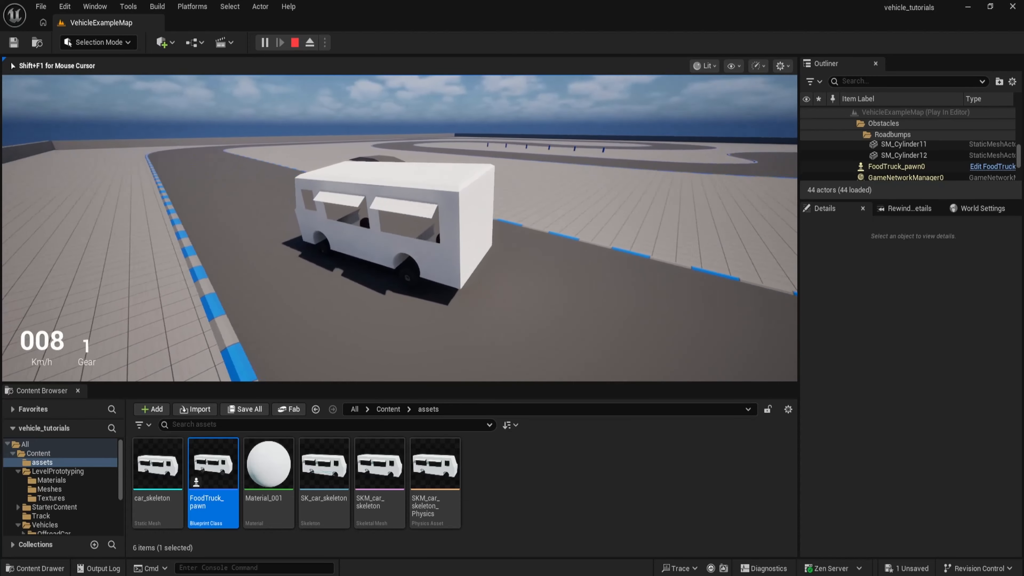
key("s")
key("s")
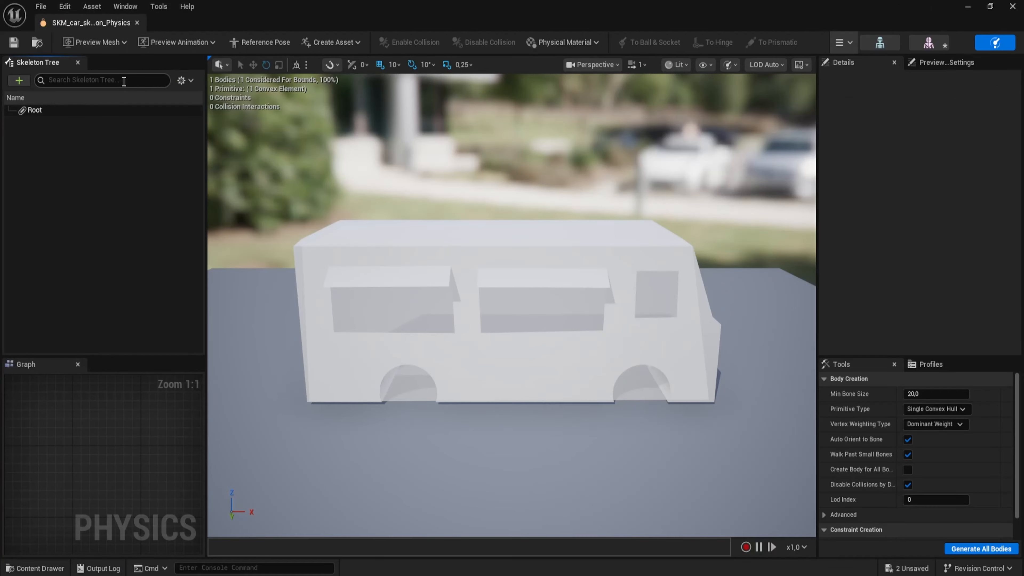
Step: Show all bones in the skeleton tree of the SKM_car_skeleton physics asset
left_click(181, 80)
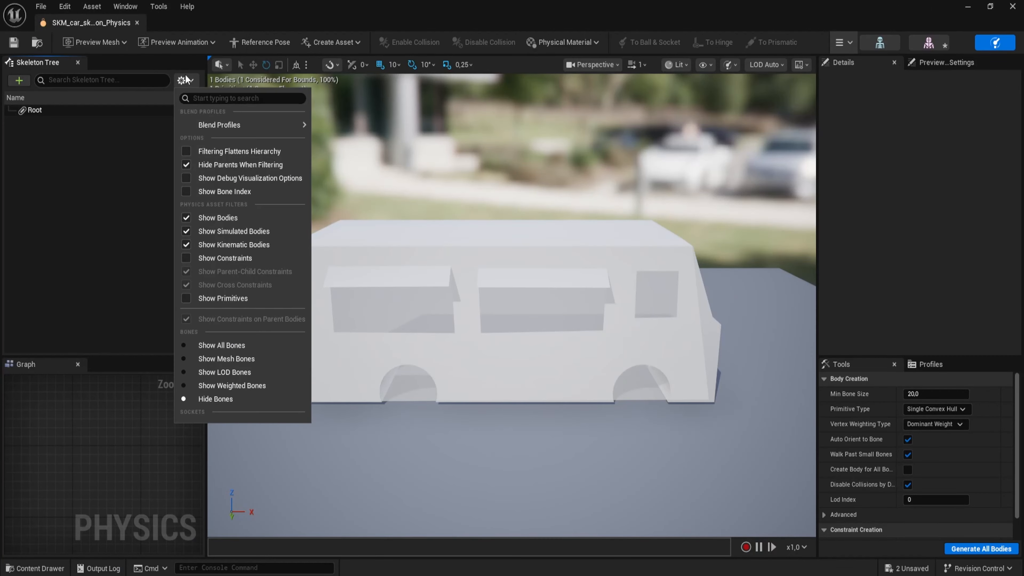
left_click(192, 345)
left_click(52, 177)
Step: Add Capsule physics bodies to the BL, BR, FL and FR bones
left_click(55, 132)
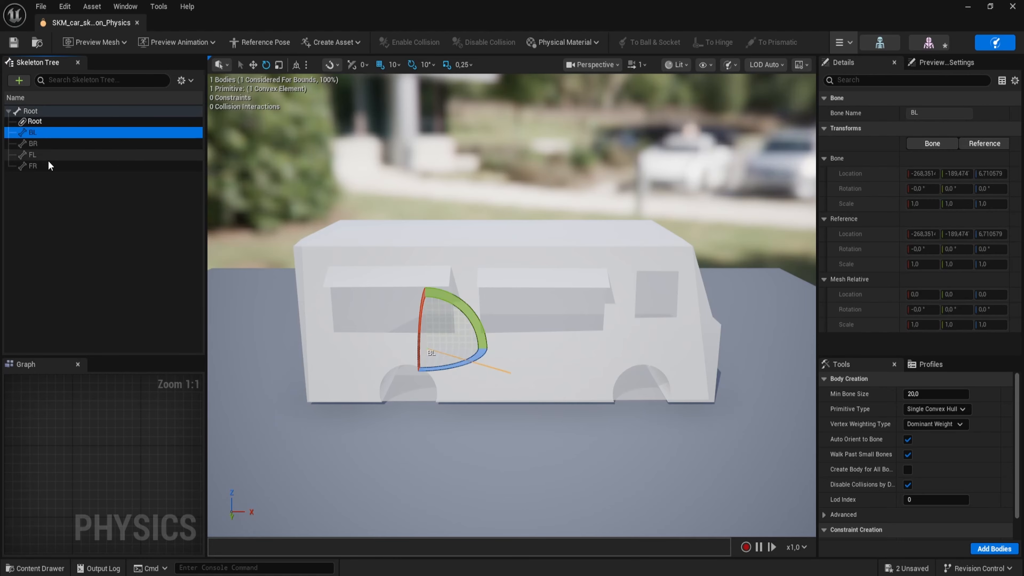
left_click(43, 164, "shift")
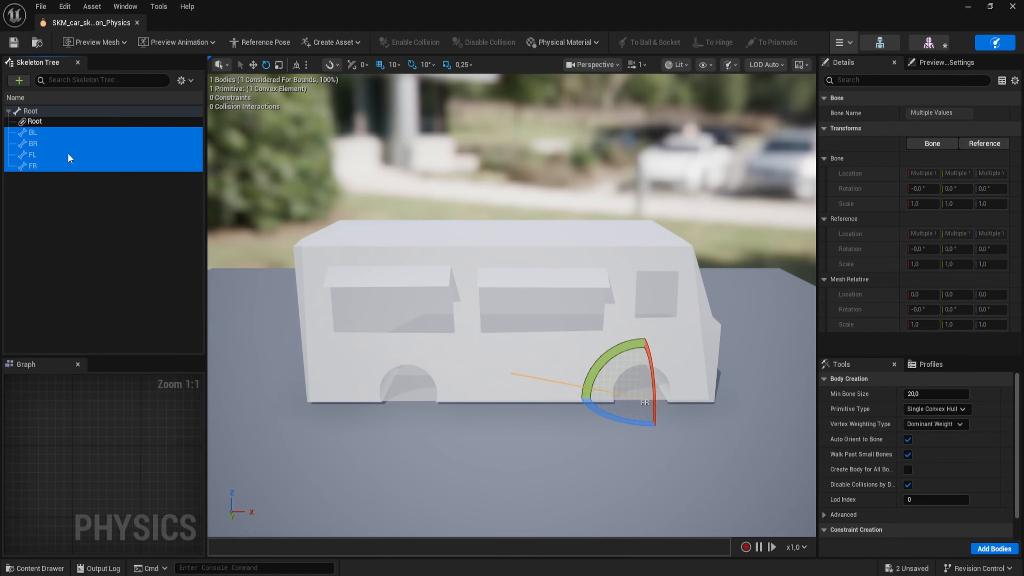
left_click(934, 408)
left_click(922, 430)
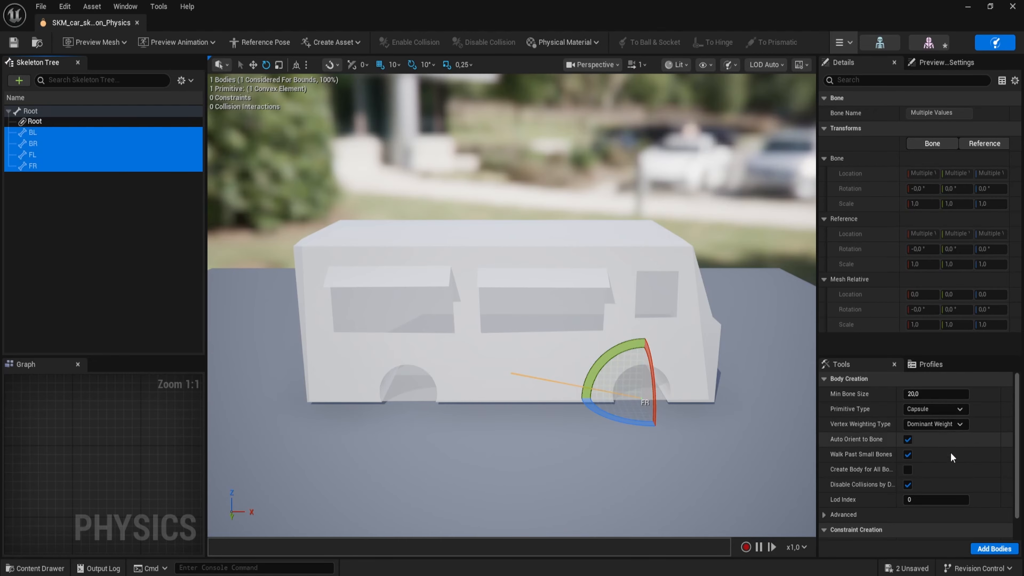
left_click(983, 548)
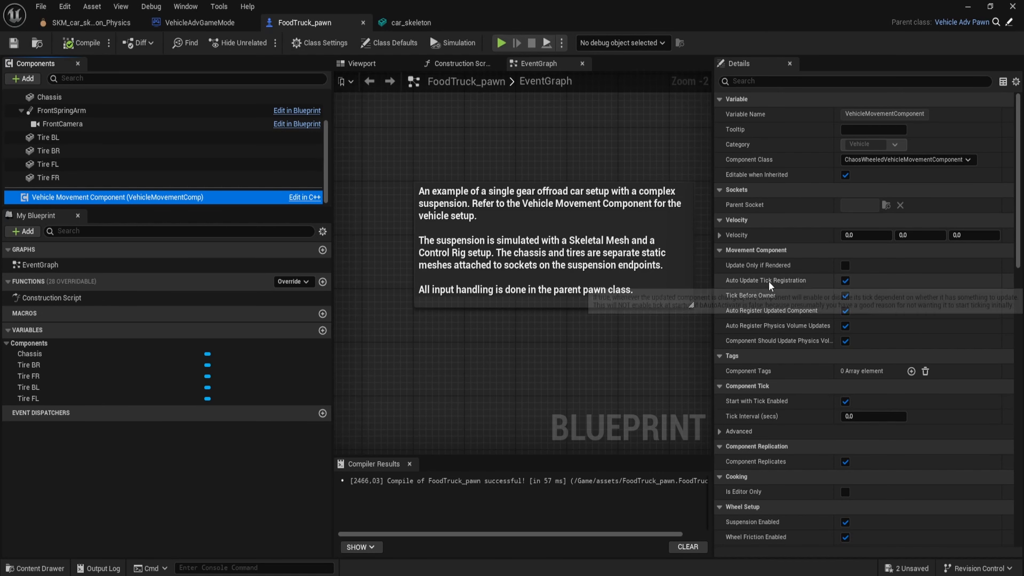
Step: Set the Vehicle Movement Component's four wheel setup bone names to FL, FR, BL and BR, and compile FoodTruck_pawn
left_click(761, 95)
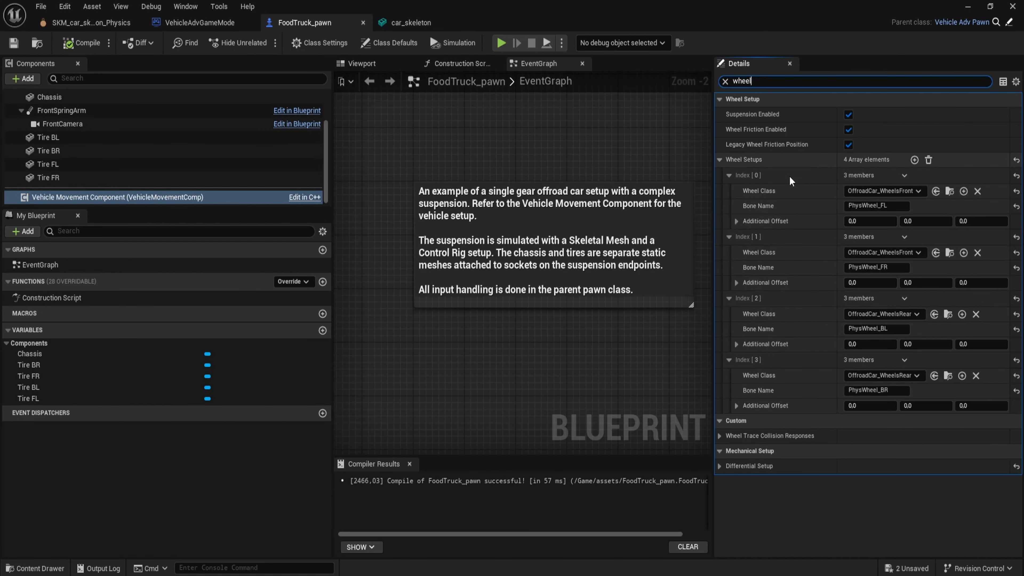
type("FL")
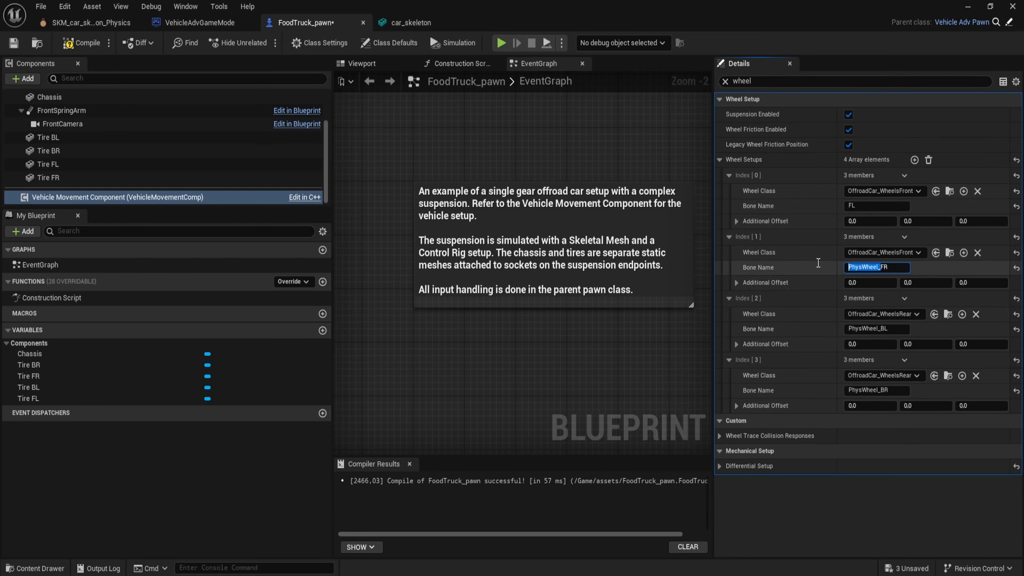
type("FR")
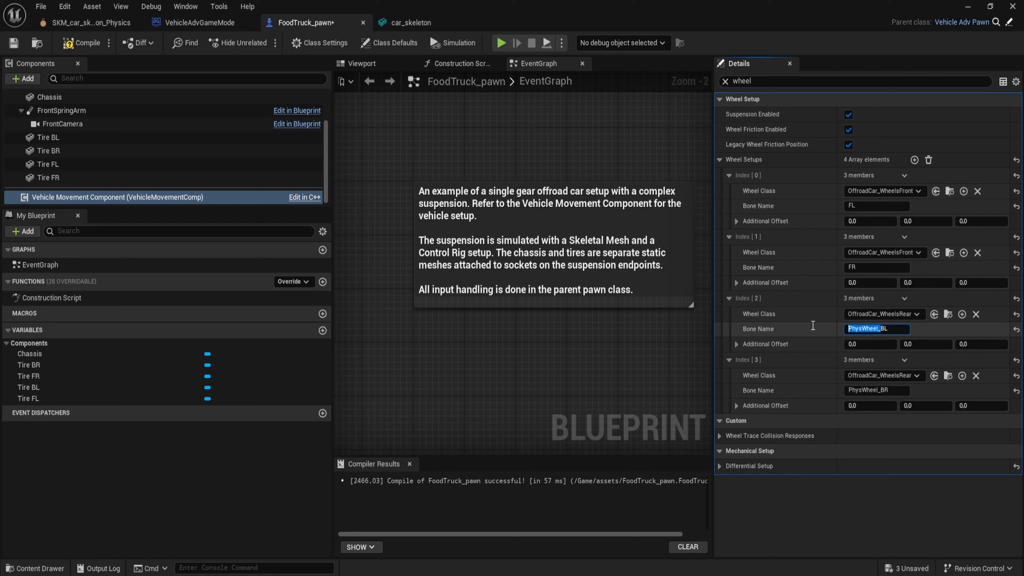
type("BL")
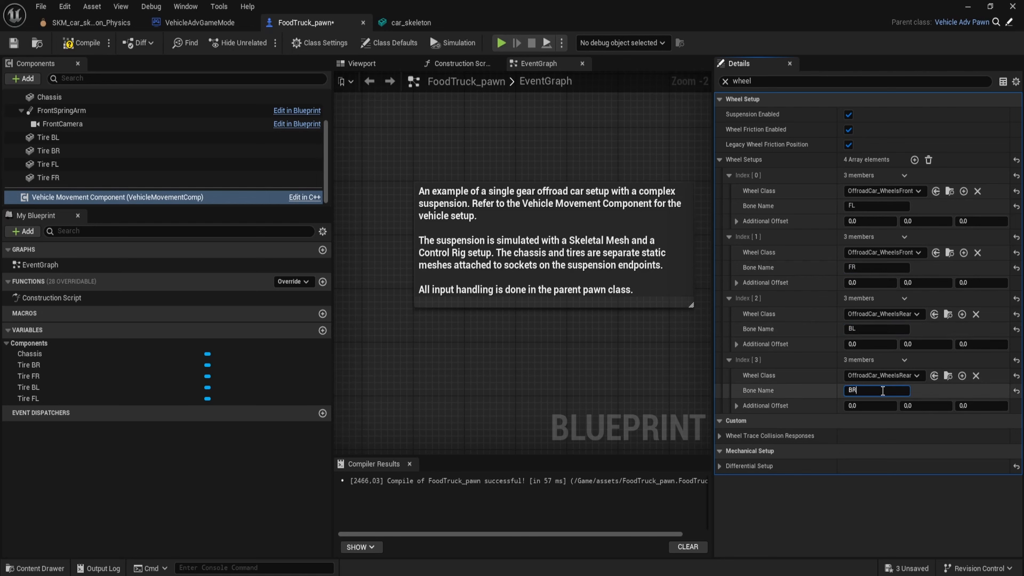
key("Return")
left_click(93, 42)
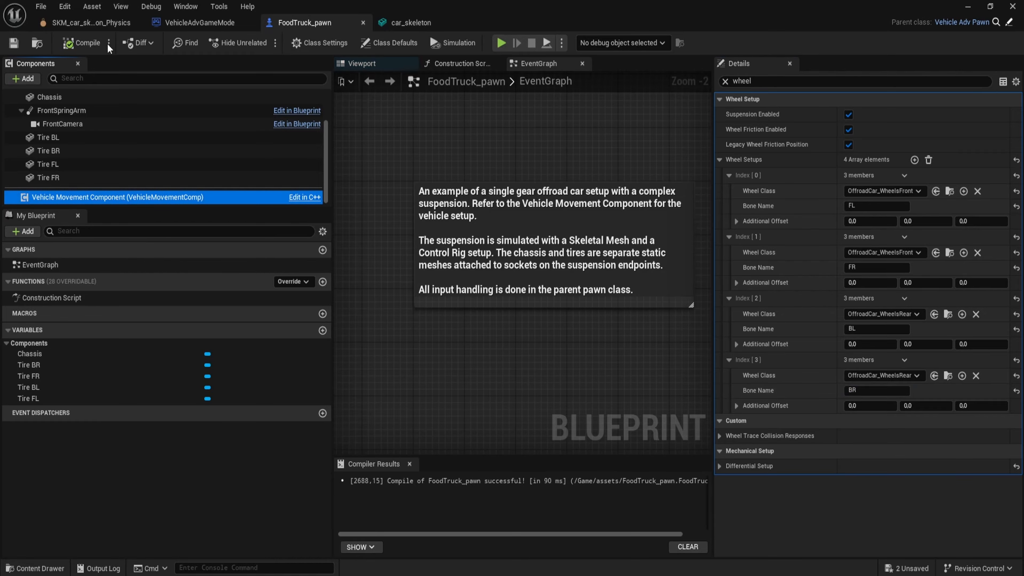
Step: Return to the offroad example map and test driving the food truck in a full-screen play session
left_click(961, 9)
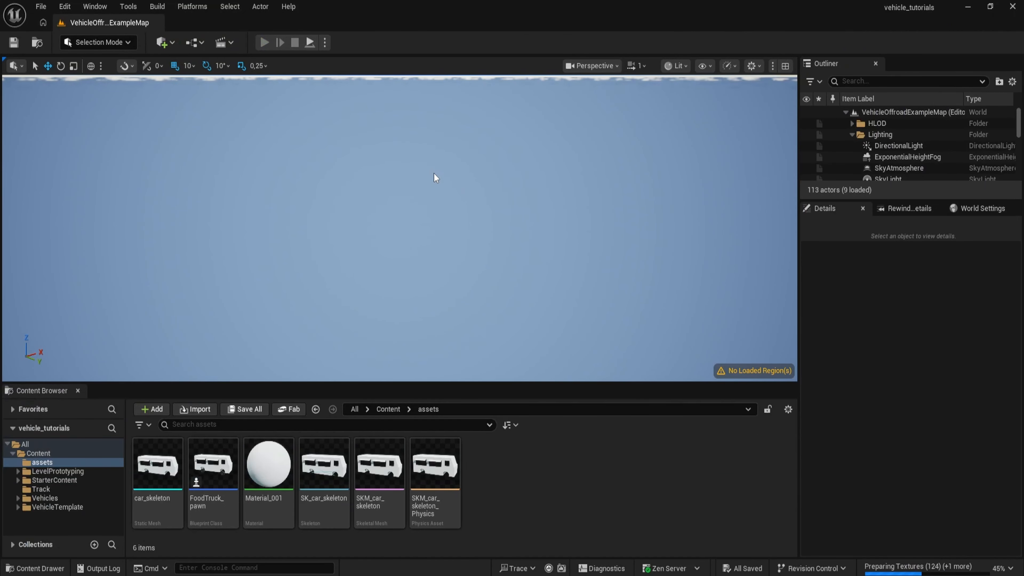
key("alt+p")
key("F11")
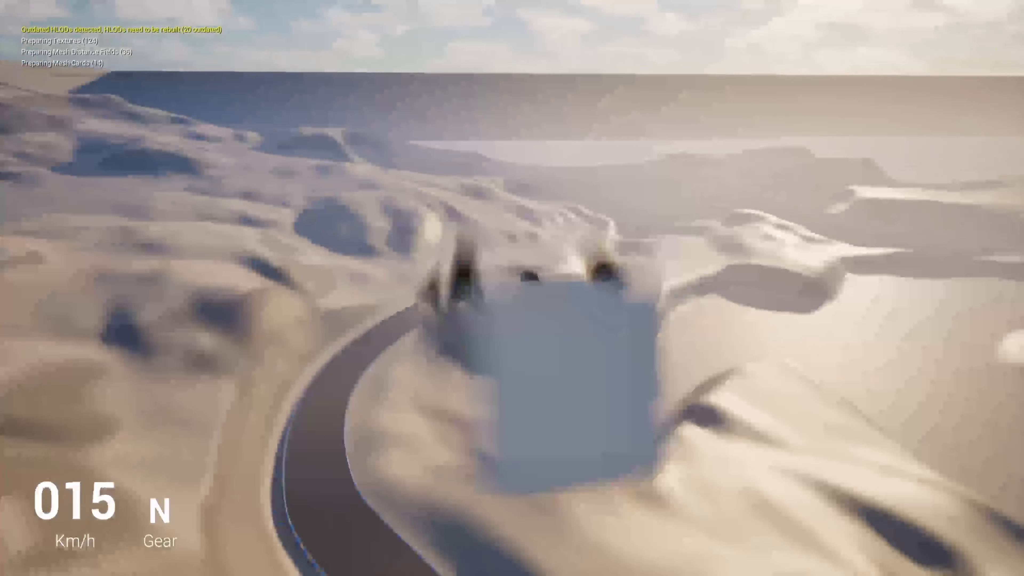
key("w")
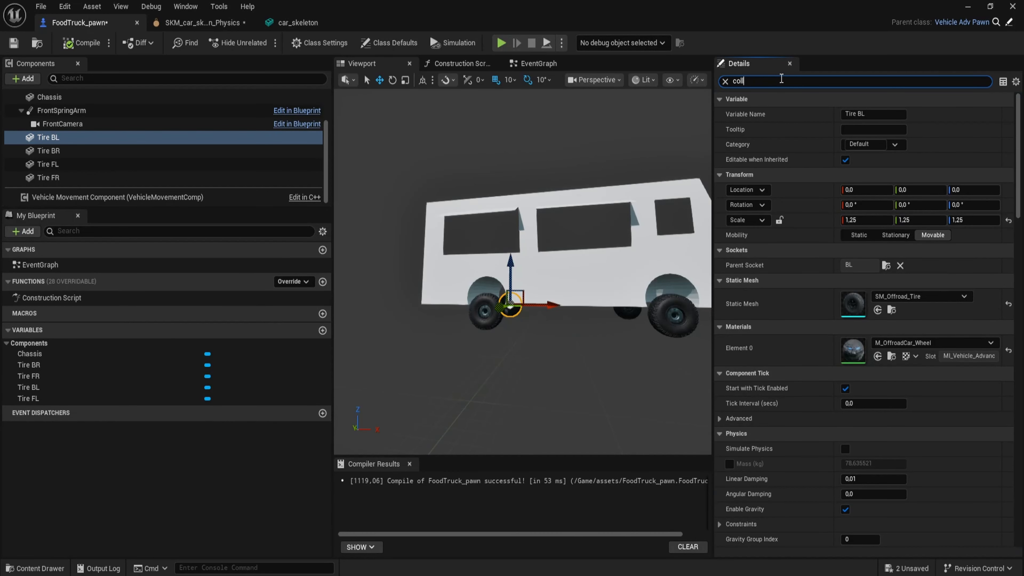
Step: Set the Collision Presets of the Tire BL, BR, FL and FR components to NoCollision
type("ision")
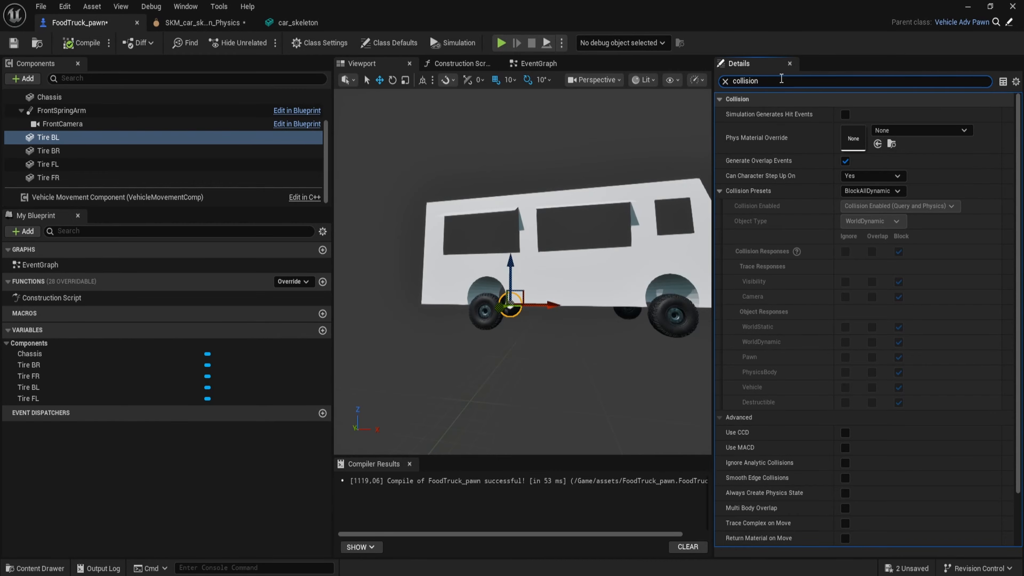
left_click(48, 137)
left_click(48, 177, "shift")
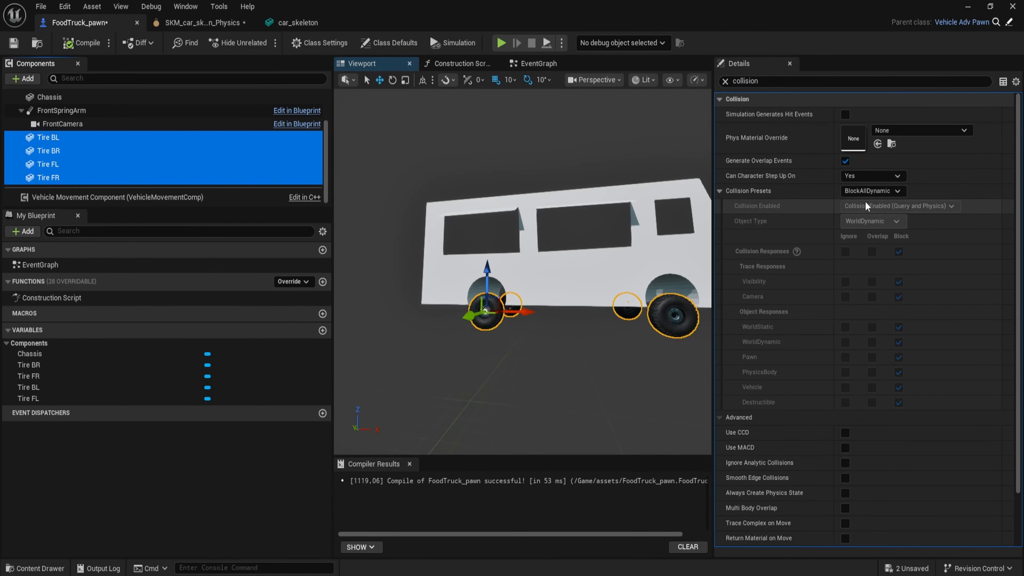
left_click(873, 190)
left_click(866, 207)
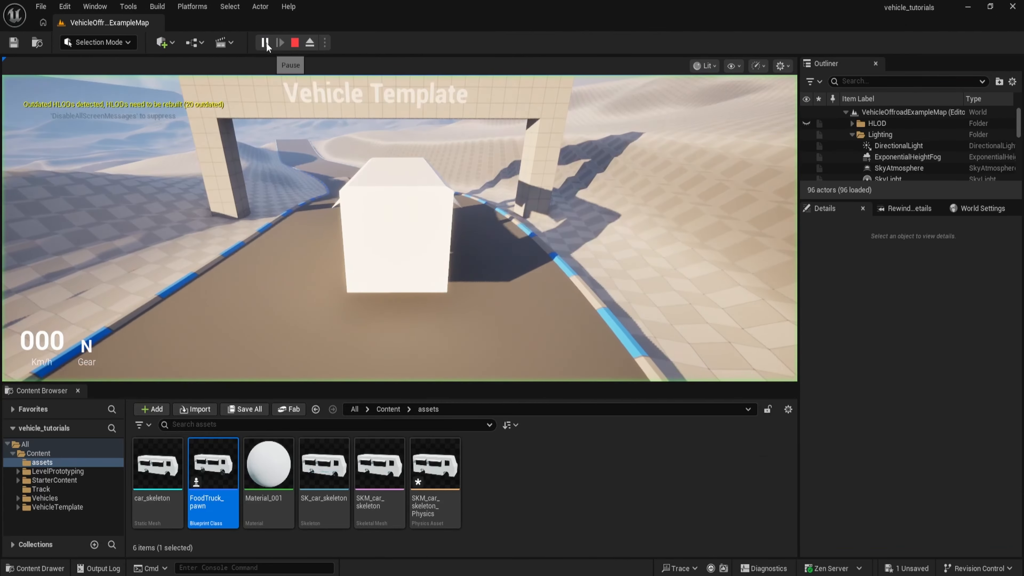
Step: Test driving the food truck forward in a play session on the offroad example map
left_click(282, 181)
key("w")
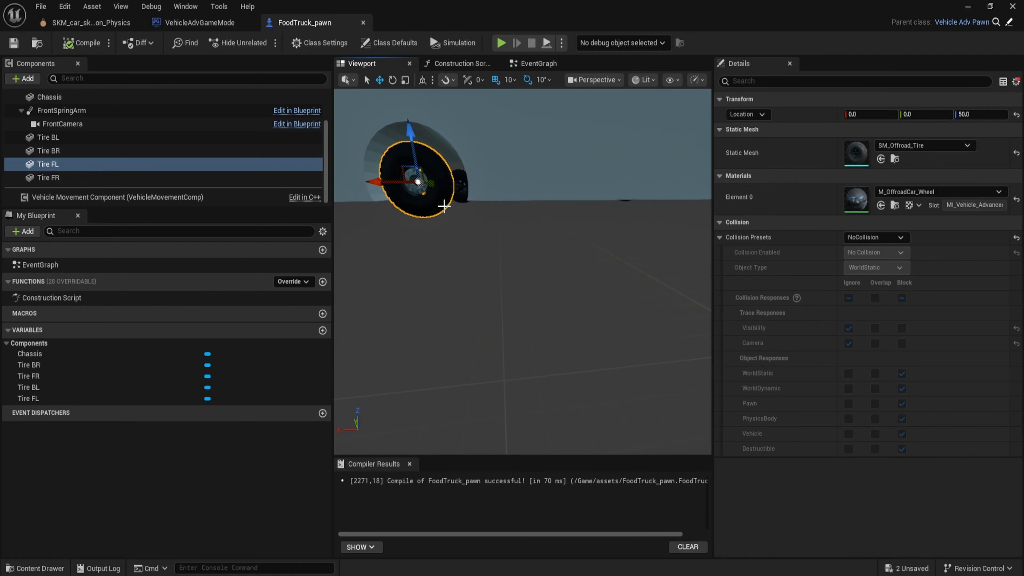
Step: Reset the Location of Tire BR and the other offset tire components in FoodTruck_pawn to 0, 0, 0
key("r")
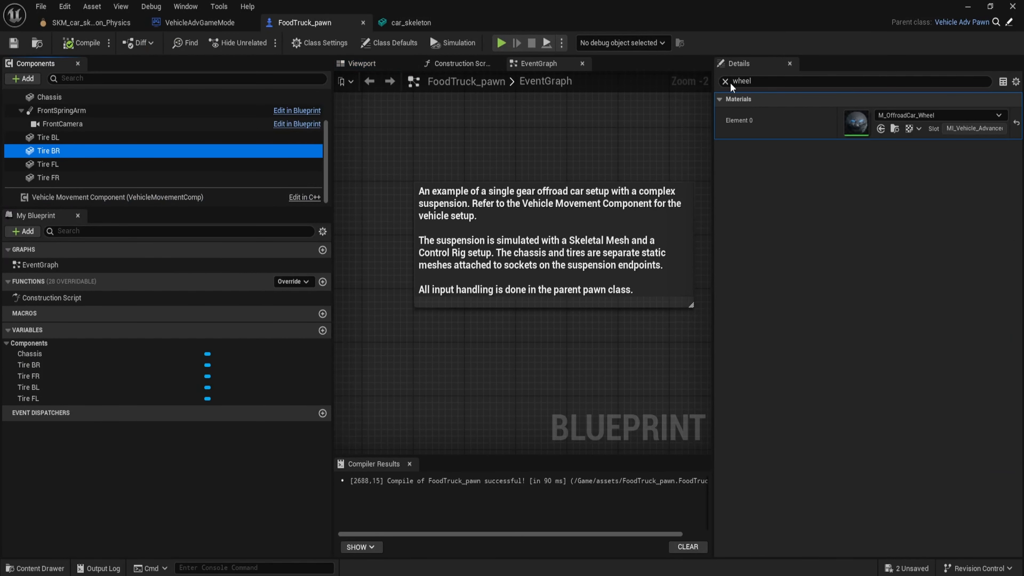
left_click(725, 81)
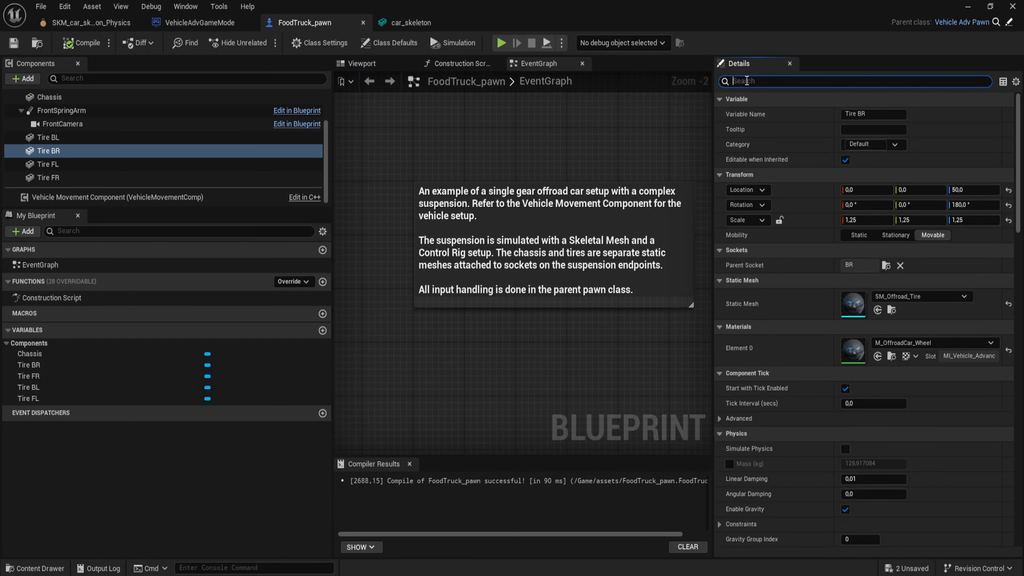
left_click(1008, 190)
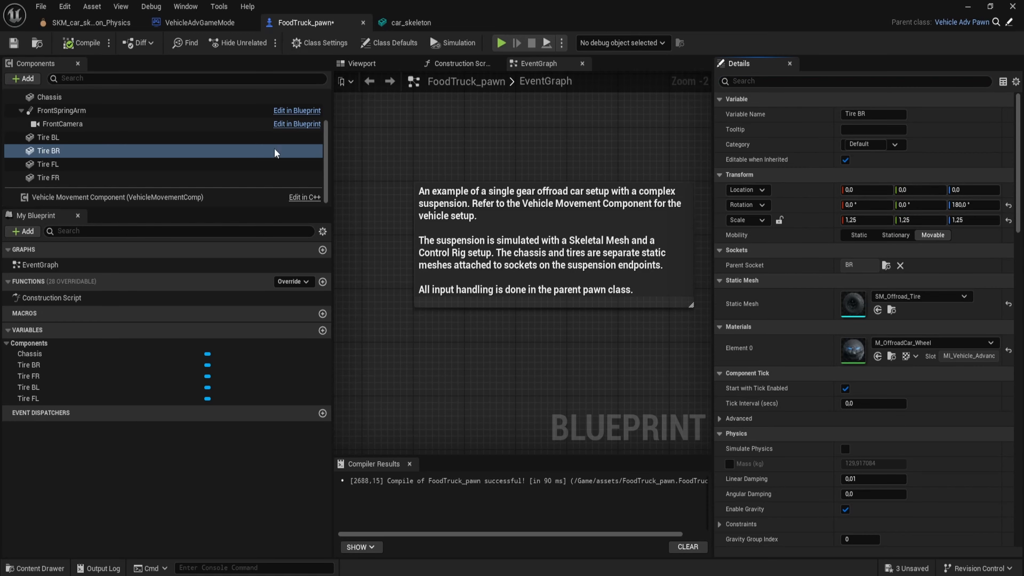
left_click(48, 138)
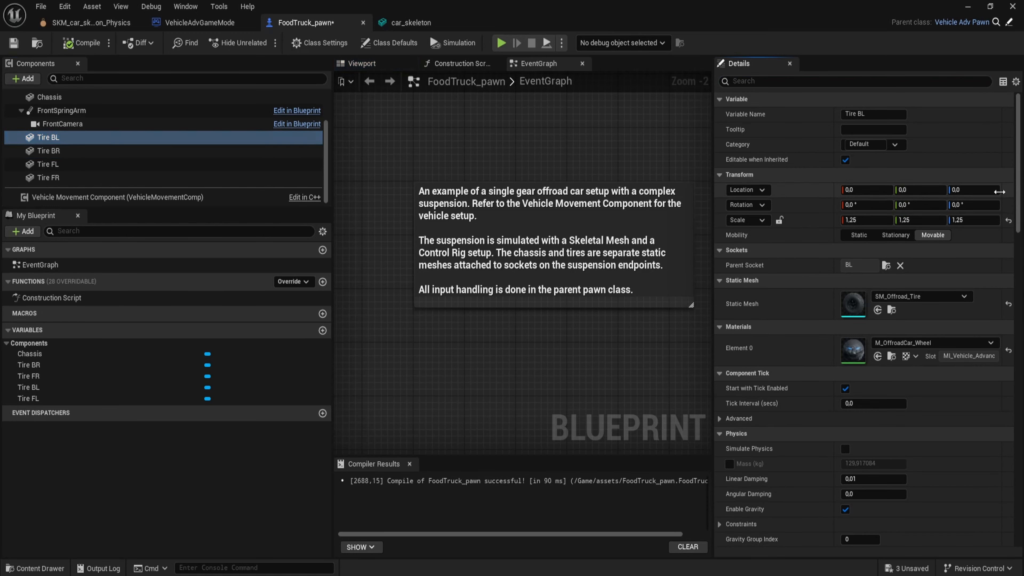
left_click(84, 164)
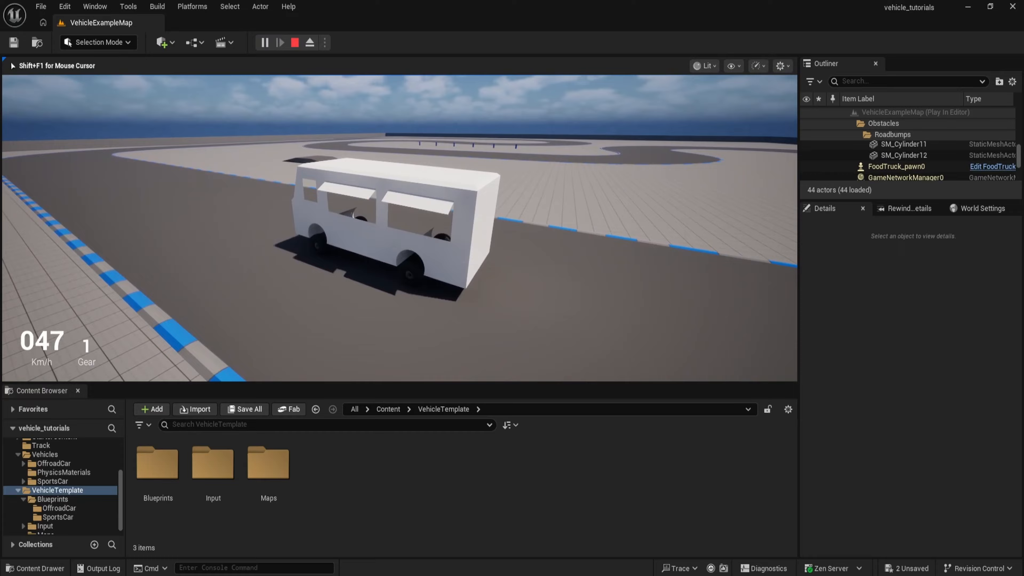
Step: Test drive the food truck around VehicleExampleMap, accelerating and steering both right and left
key("w")
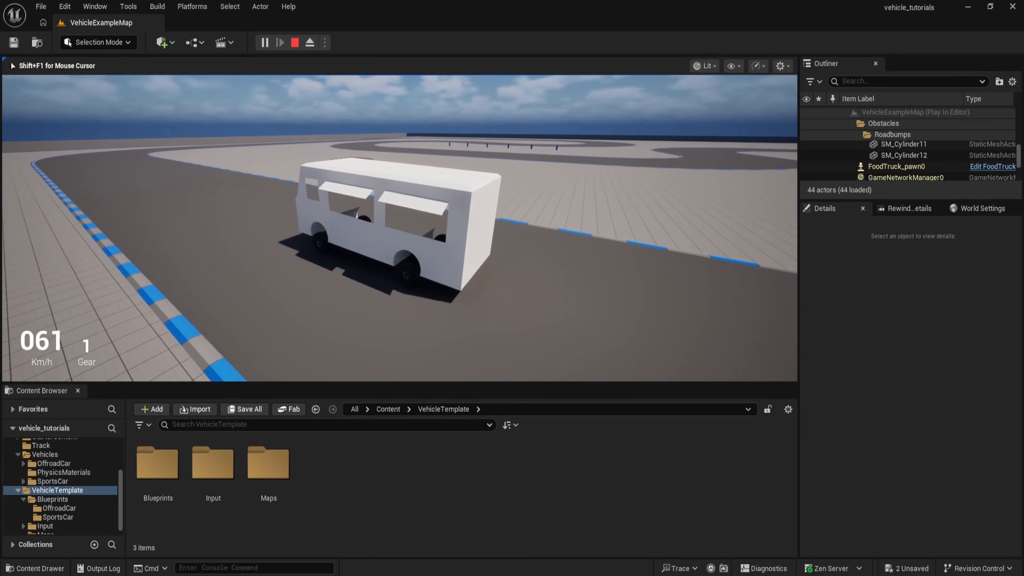
key("d")
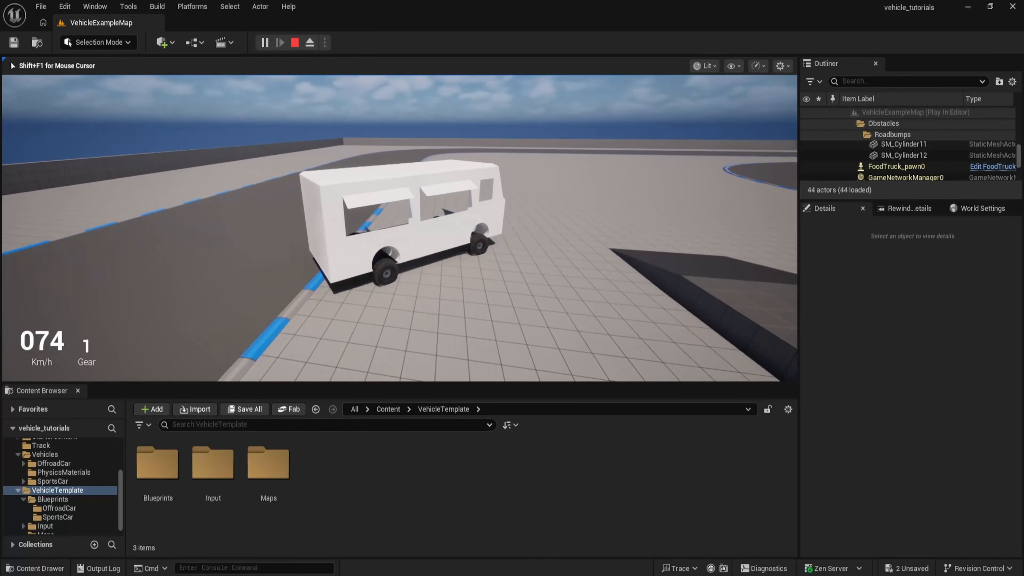
key("d")
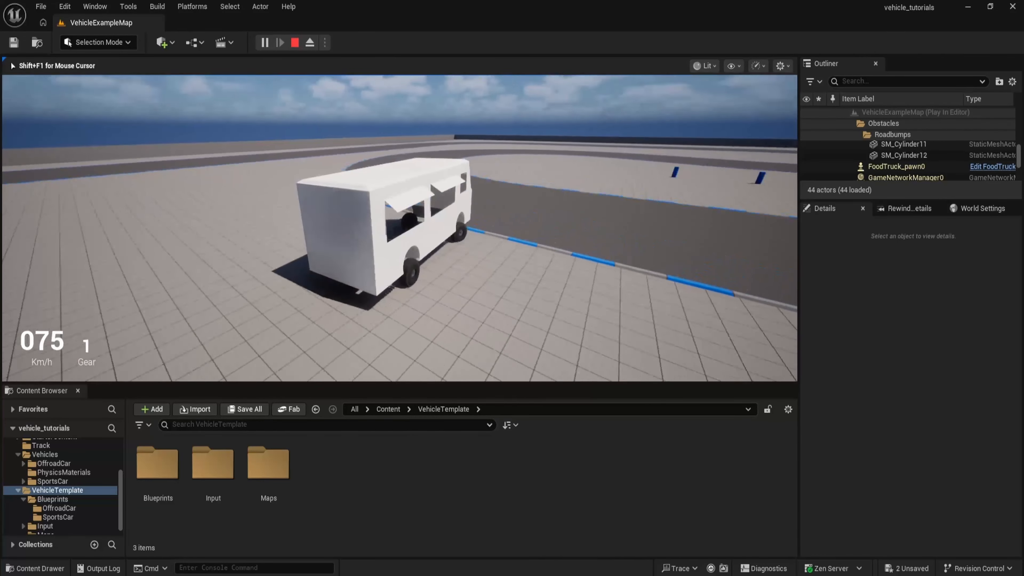
key("d")
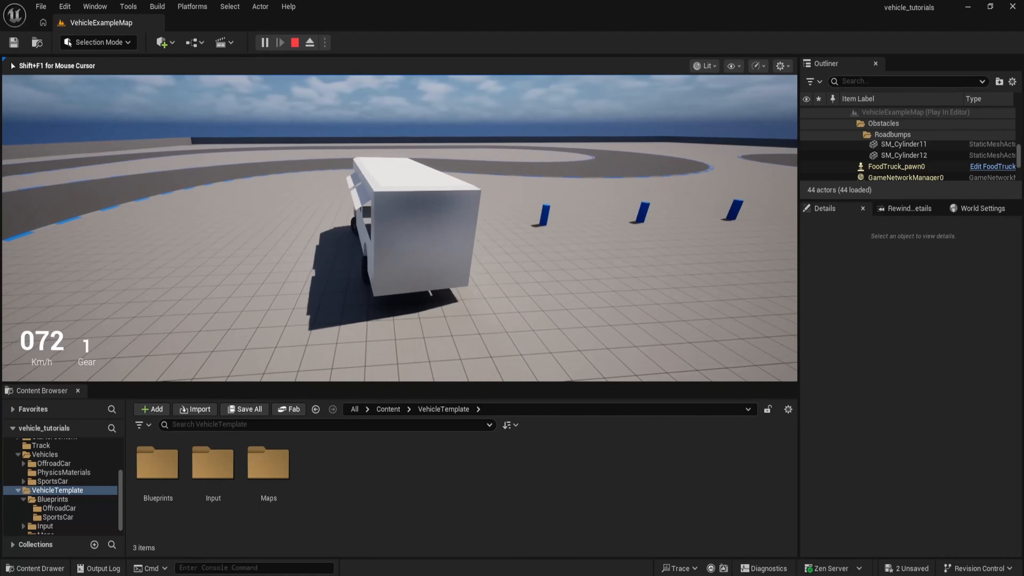
key("a")
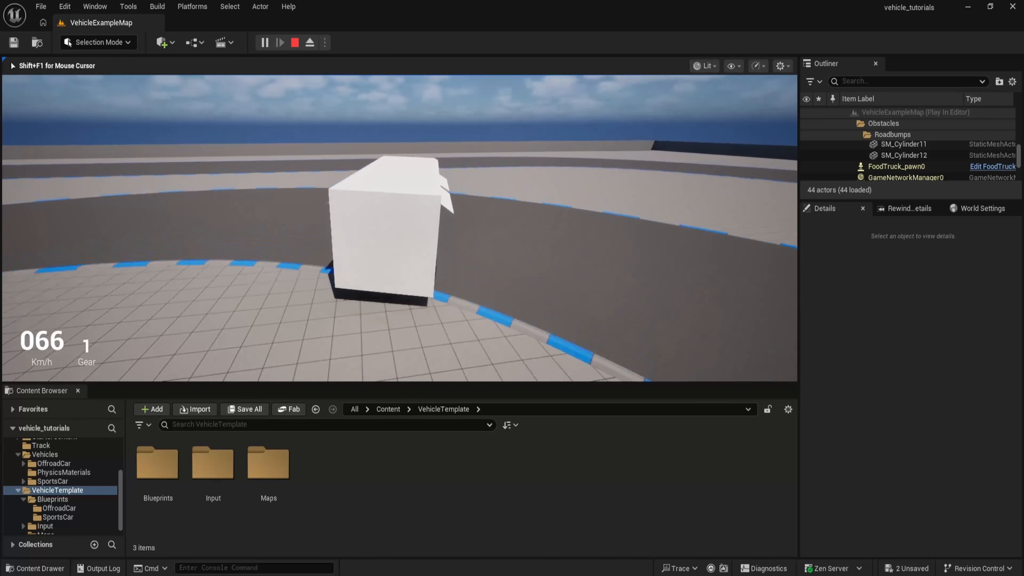
key("a")
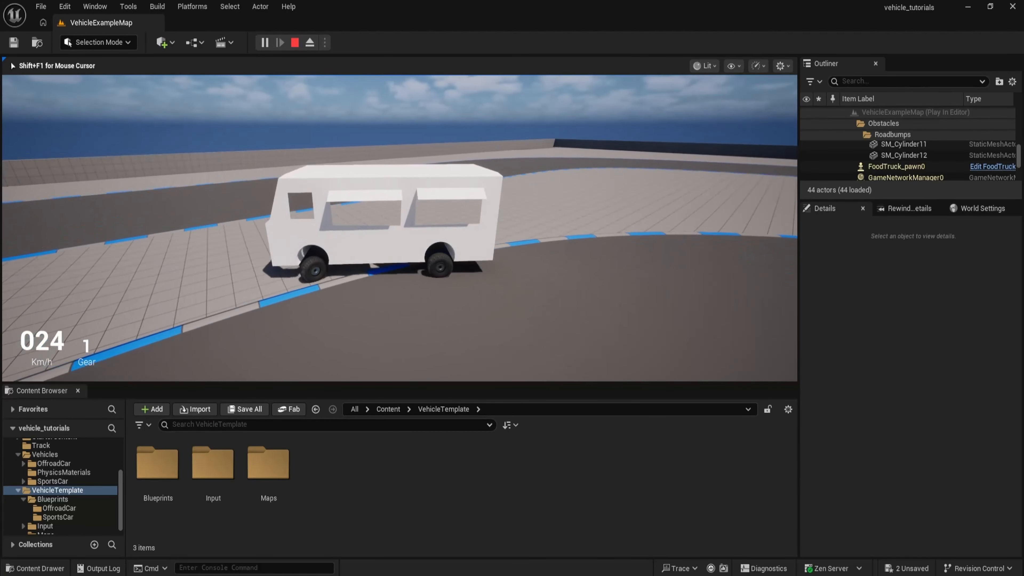